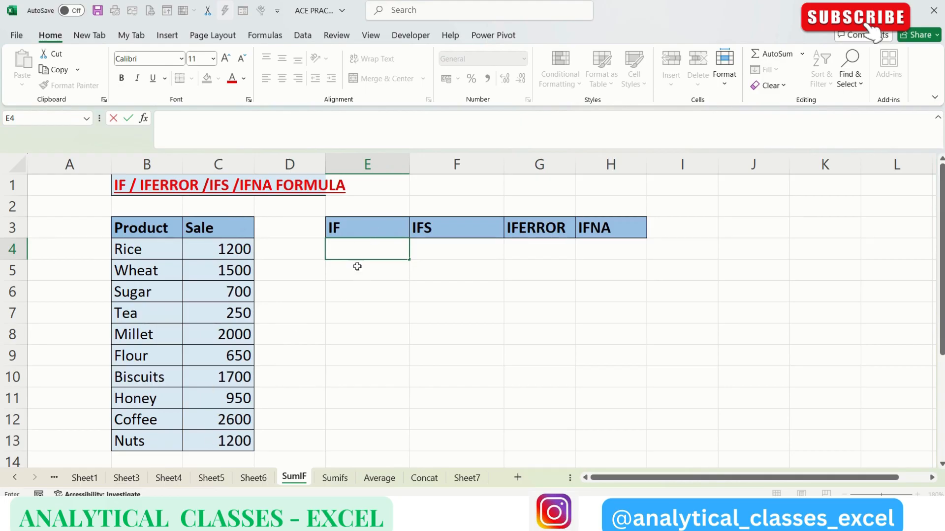
- Enter the formula =IF(C4>1500,"YES","NO") in cell E4 under the IF heading
text(=)
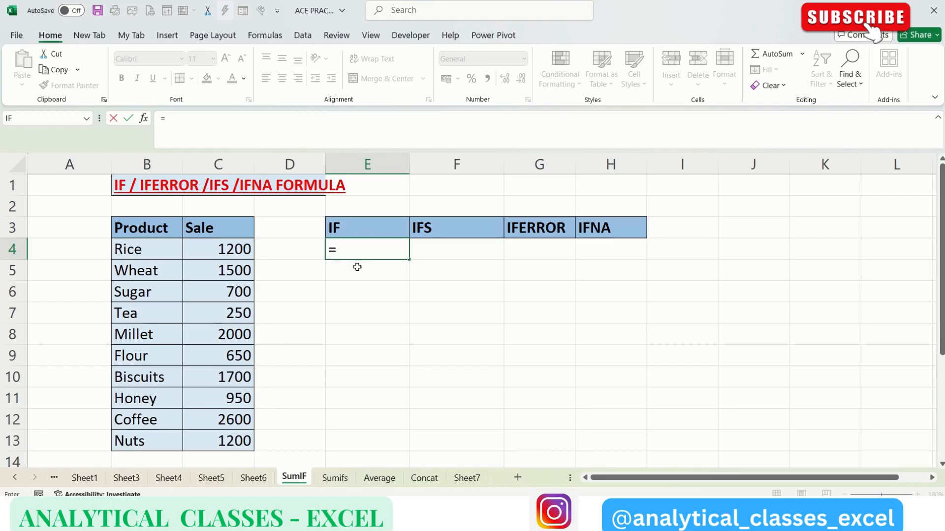
text(IF()
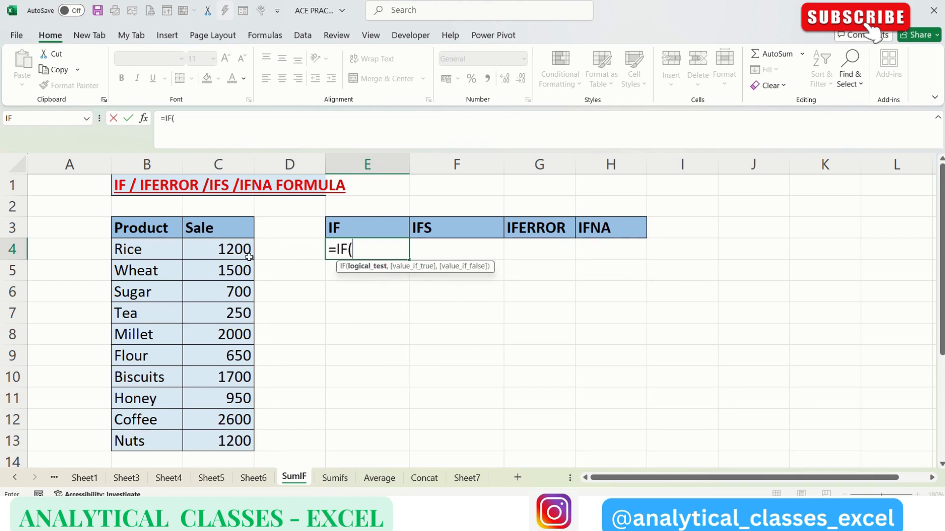
click(231, 251)
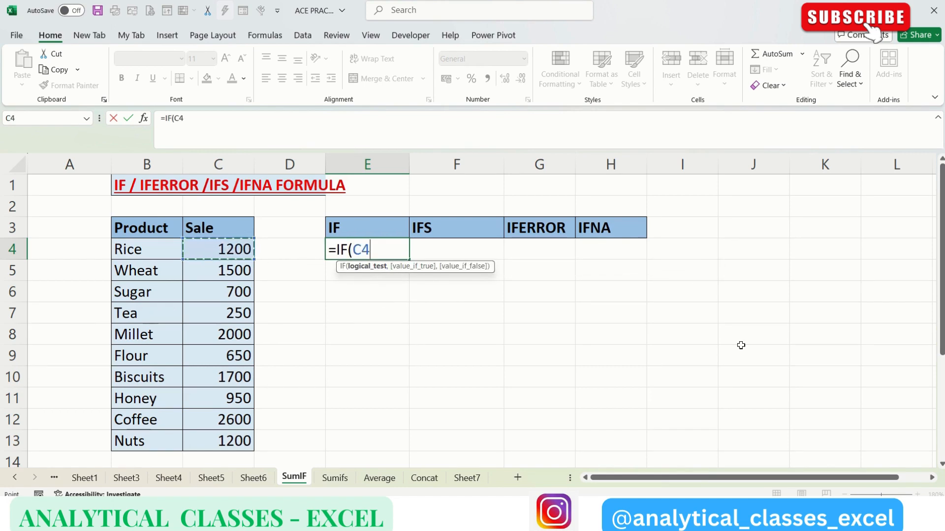
text(>1500)
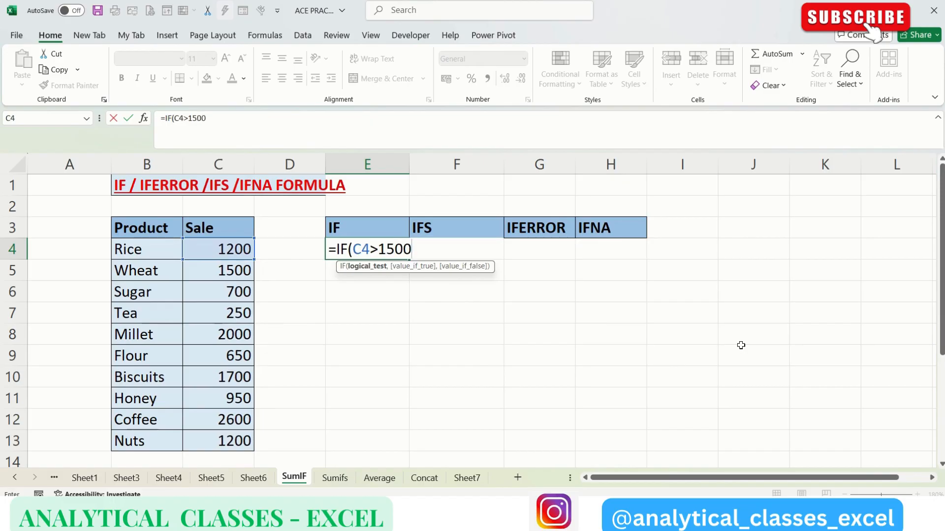
text(,)
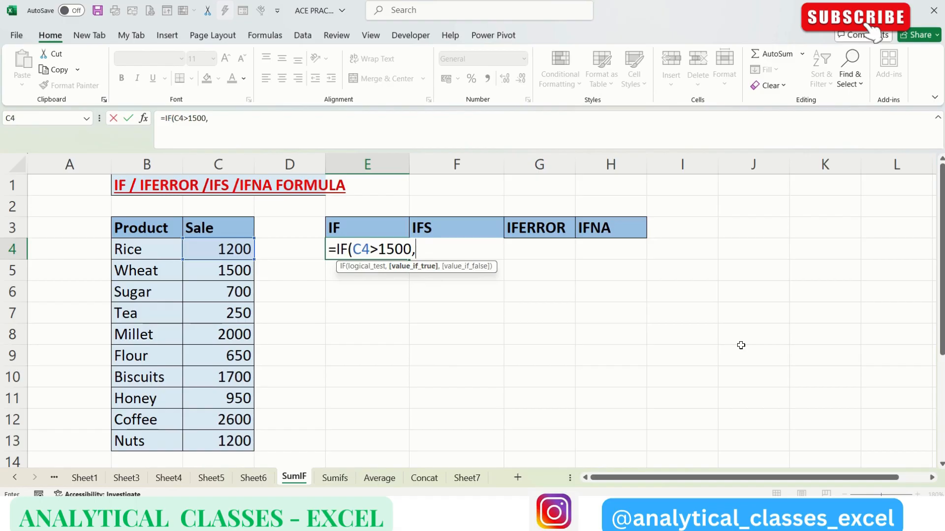
text("YES","NO)
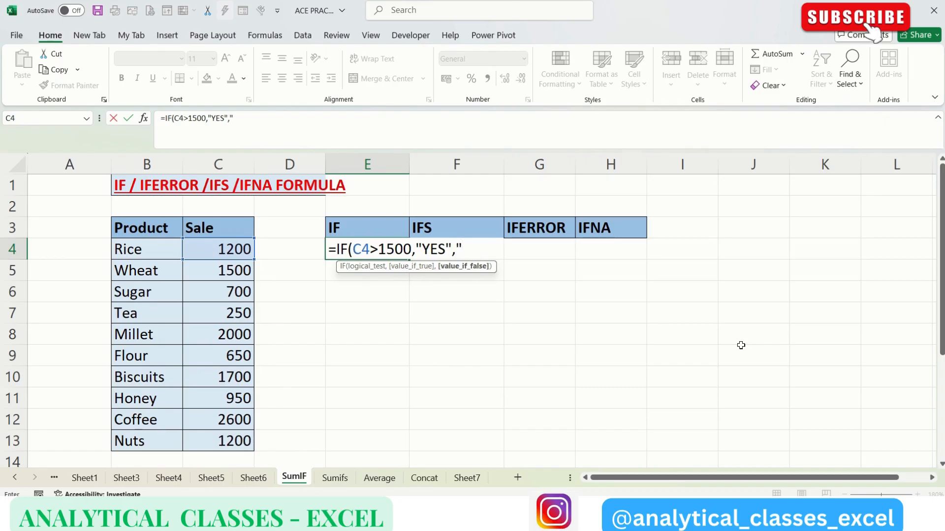
text(")
key(Return)
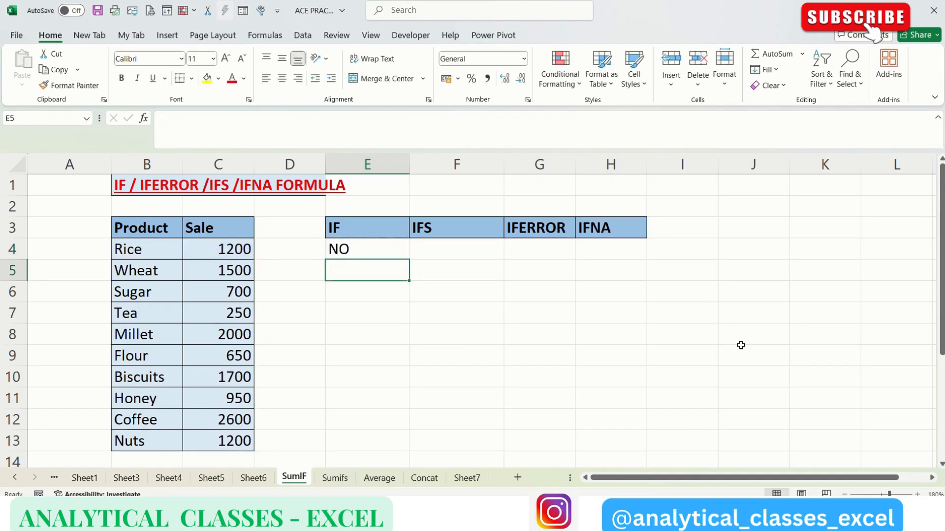
- Copy the IF formula from E4 into the cells E5 to E13
key(Up)
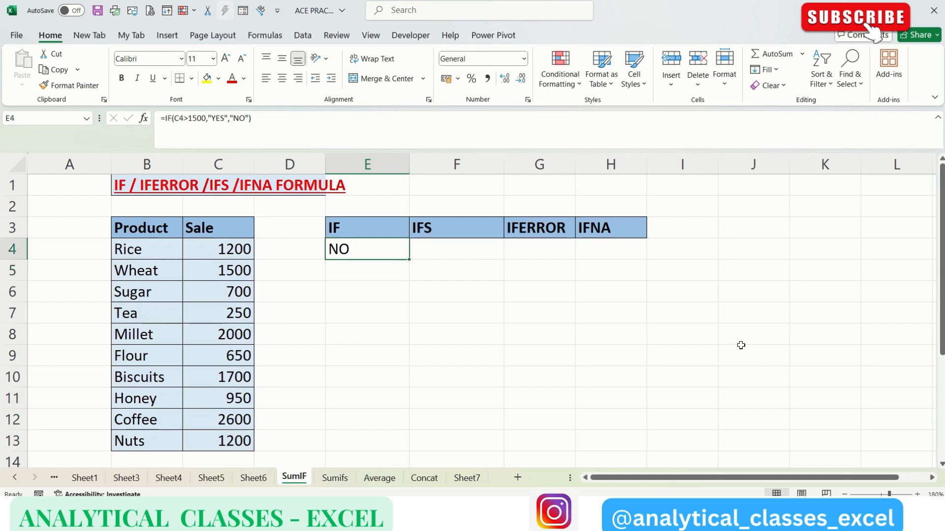
key(ctrl+c)
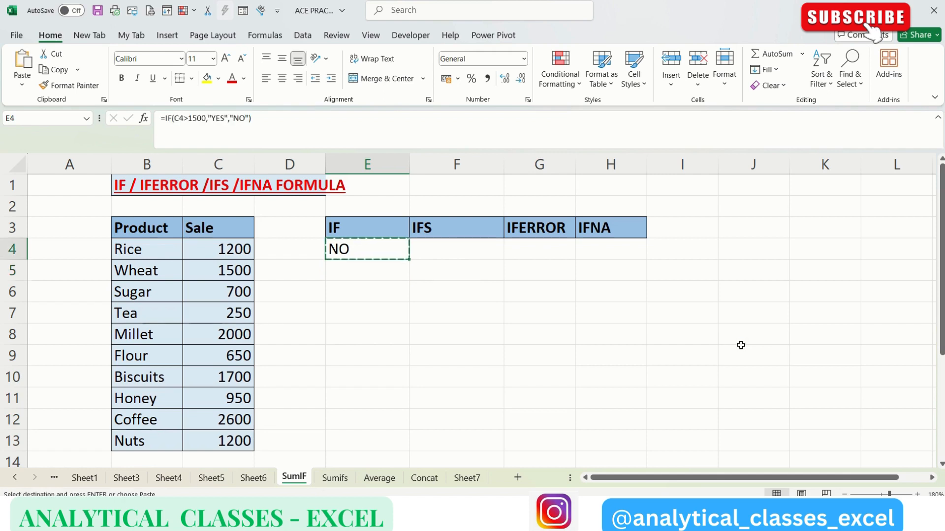
key(Down)
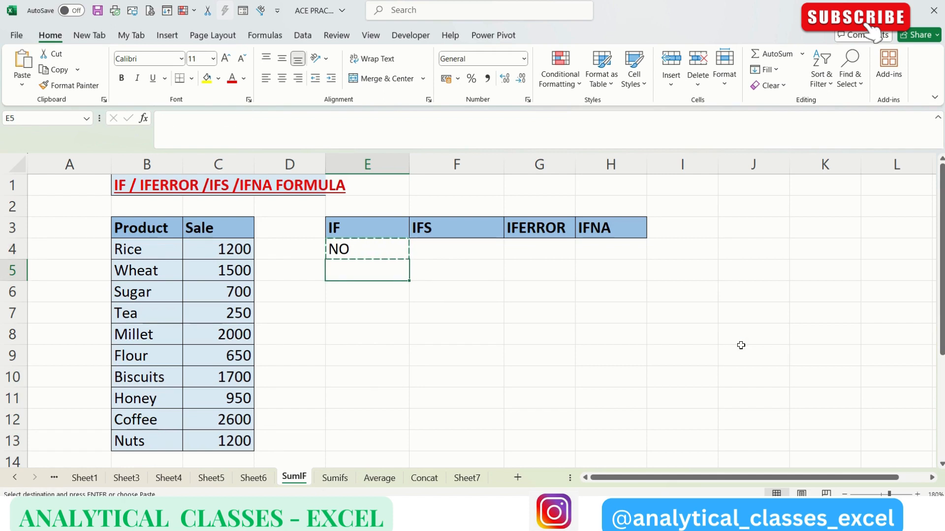
key(shift+Down)
key(shift+Down)
key(shift+Down)
key(shift+Down)
key(shift+Down)
key(shift+Down)
key(shift+Down)
key(shift+Down)
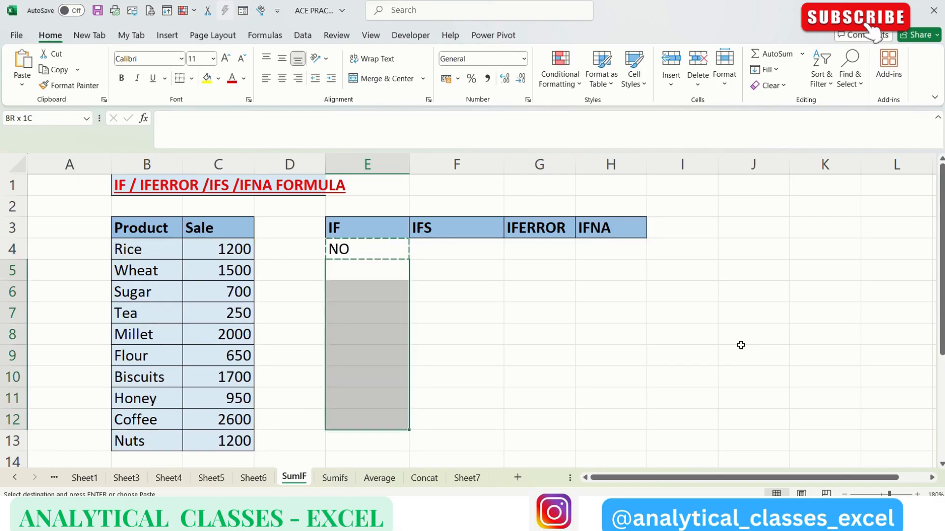
key(ctrl+v)
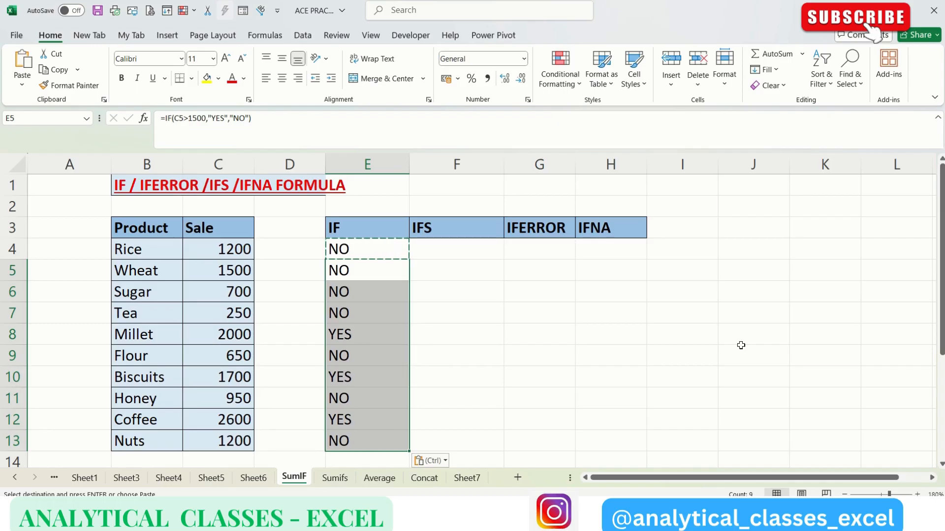
- Check the IF results in column E against the sale values, from the Millet row to the Coffee row
key(Down)
key(Down)
key(Down)
key(Left)
key(Left)
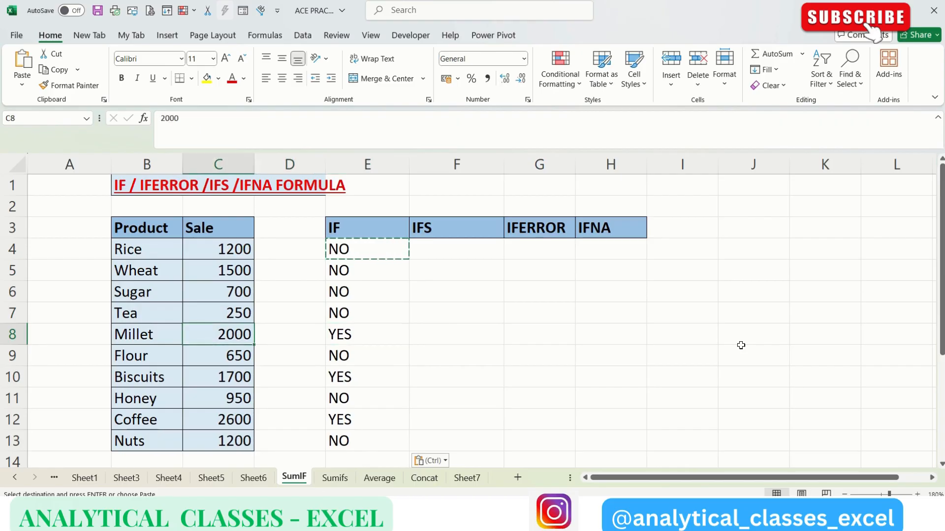
key(Right)
key(Right)
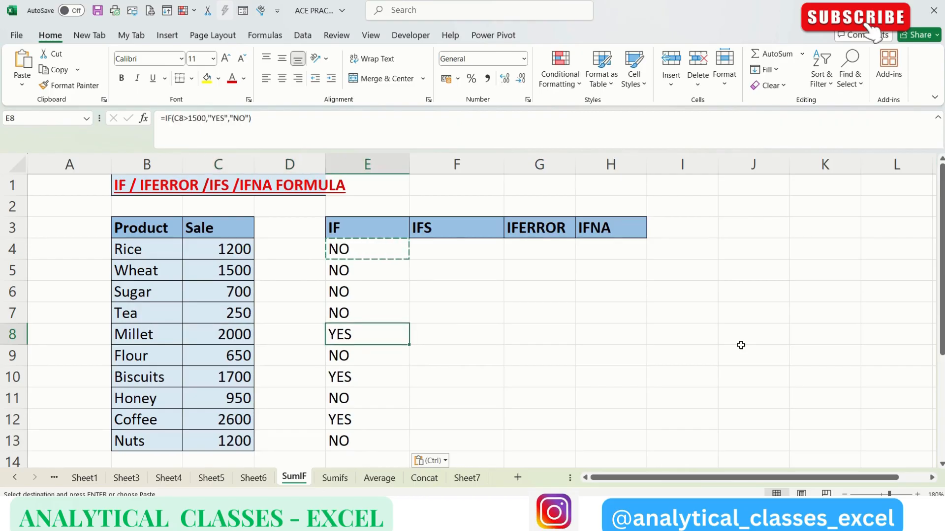
key(Down)
key(Down)
key(Down)
key(Down)
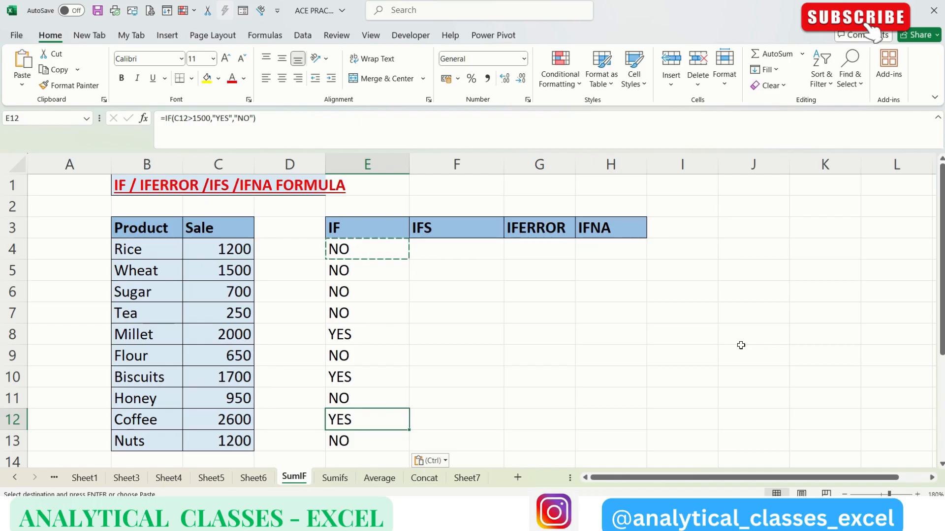
- Enter the condition >1500 in cell J4 and its label EXPENSIVE in K4
key(Right)
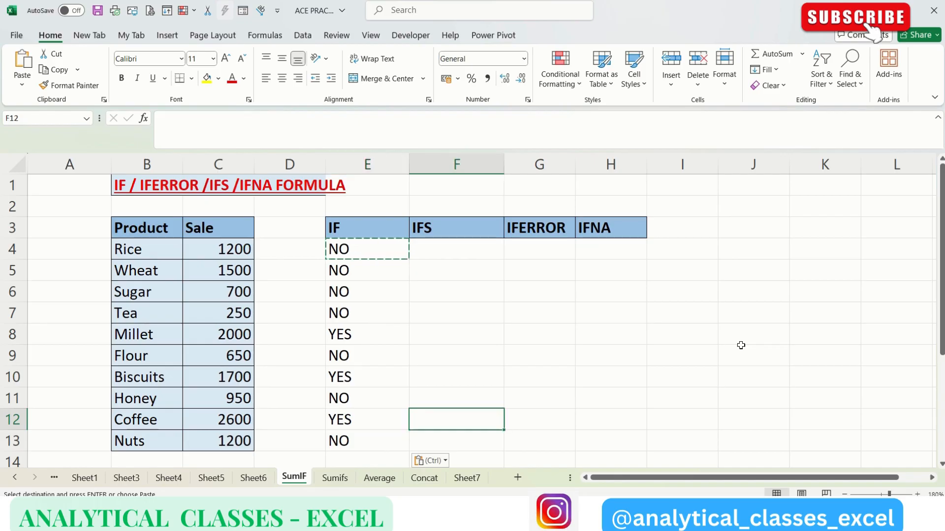
key(Up)
key(Up)
key(Up)
key(Up)
key(Up)
key(Up)
key(Up)
key(Up)
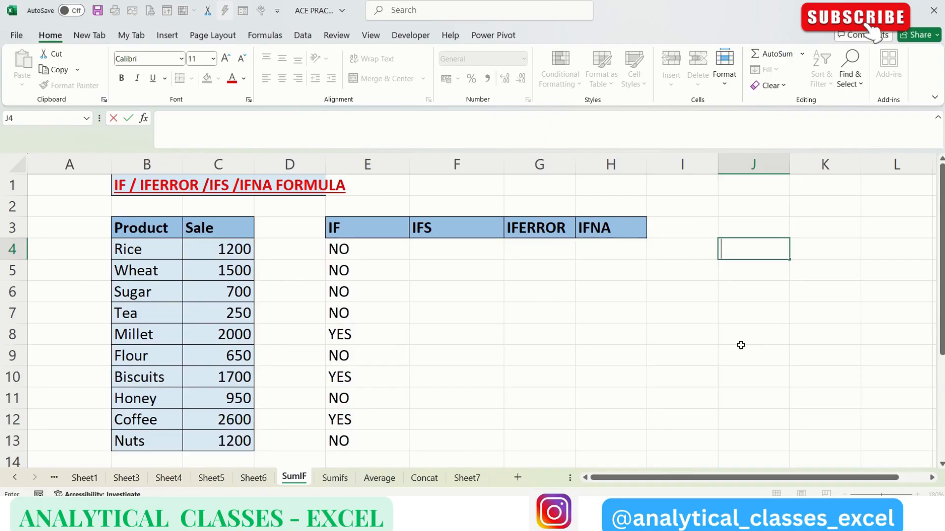
text(>1500)
key(Tab)
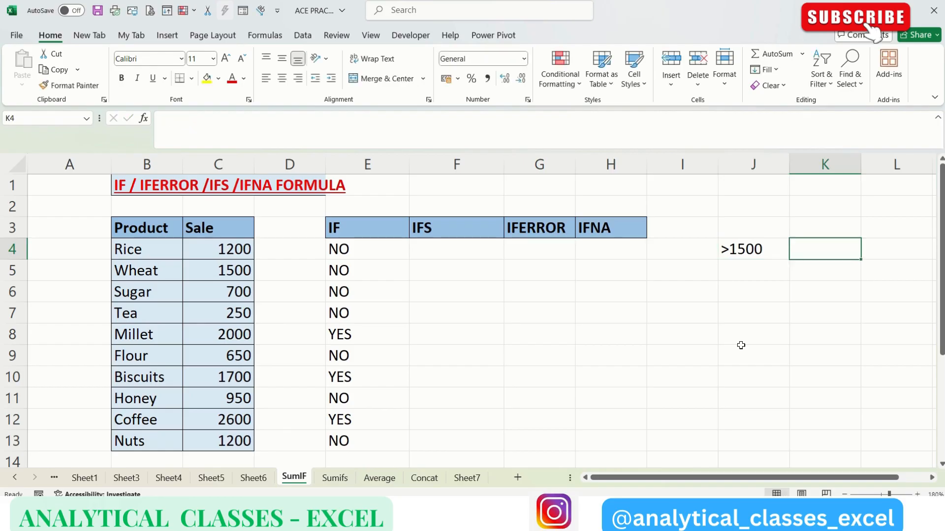
text(EXPENSIV)
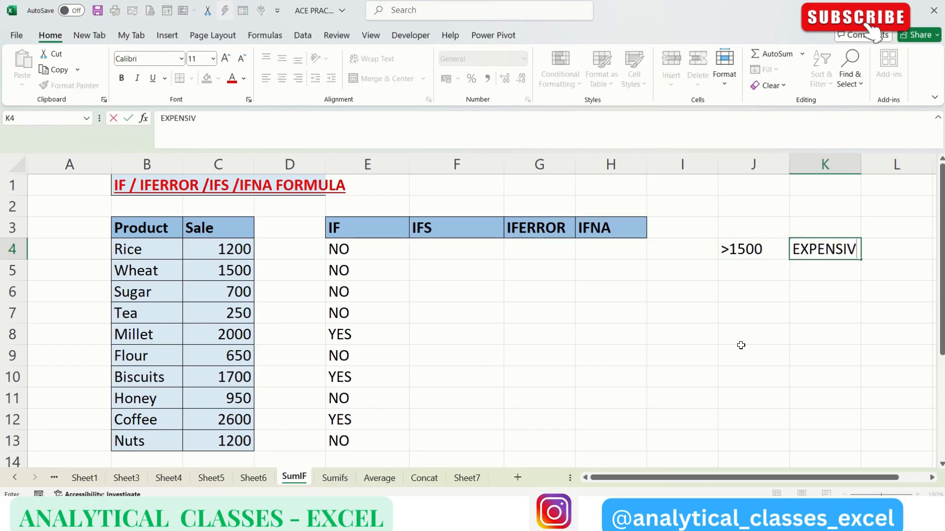
text(E)
key(Return)
- Add the condition >1000 in cell J5 with the label GOOD in K5
key(Left)
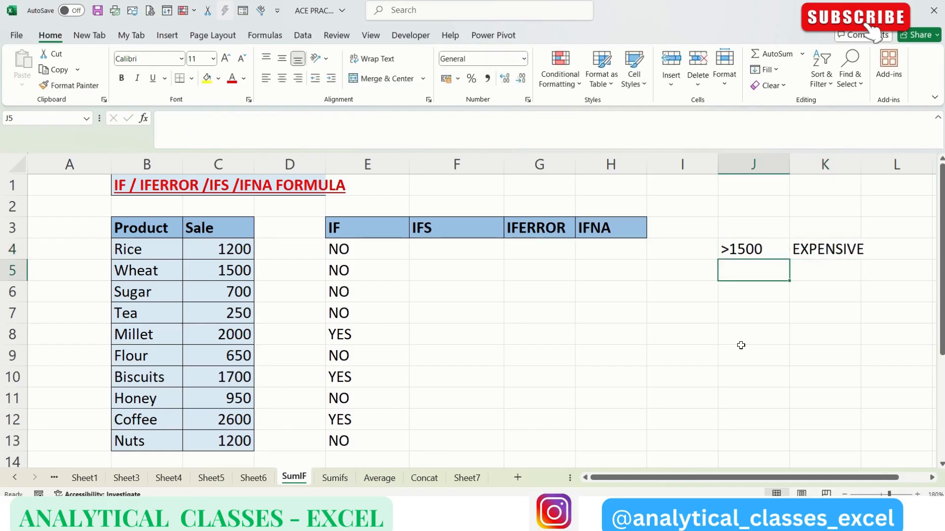
text(>1000)
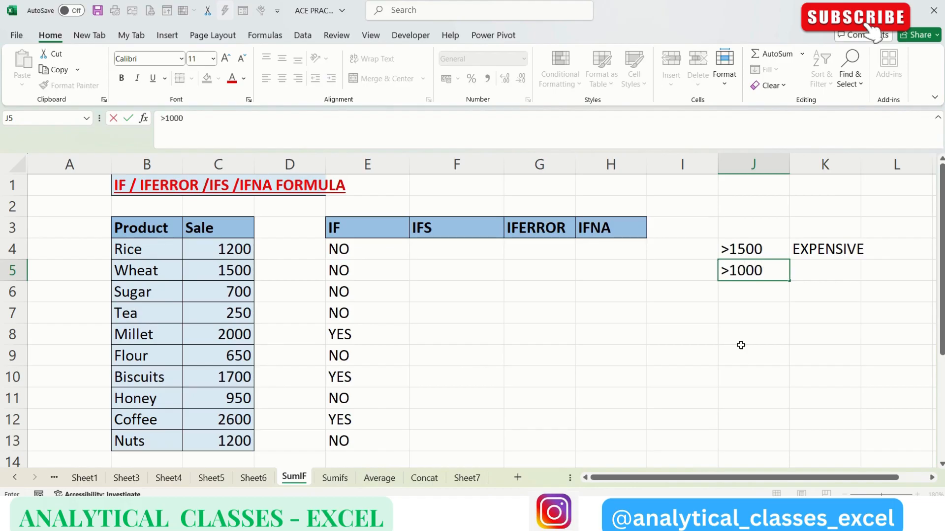
key(Tab)
text(G)
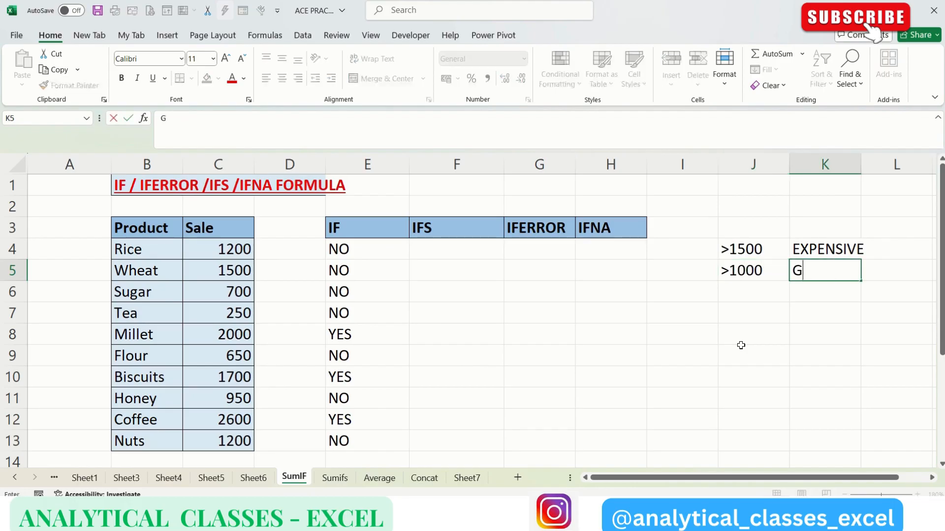
text(OOD)
key(Return)
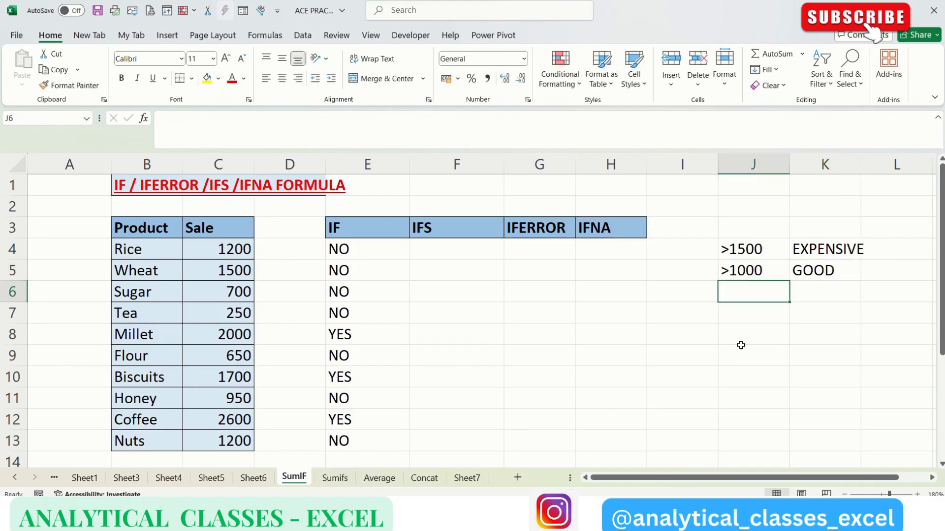
- Add the condition >500 in cell J6 with the label AVERAGE in K6
text(>)
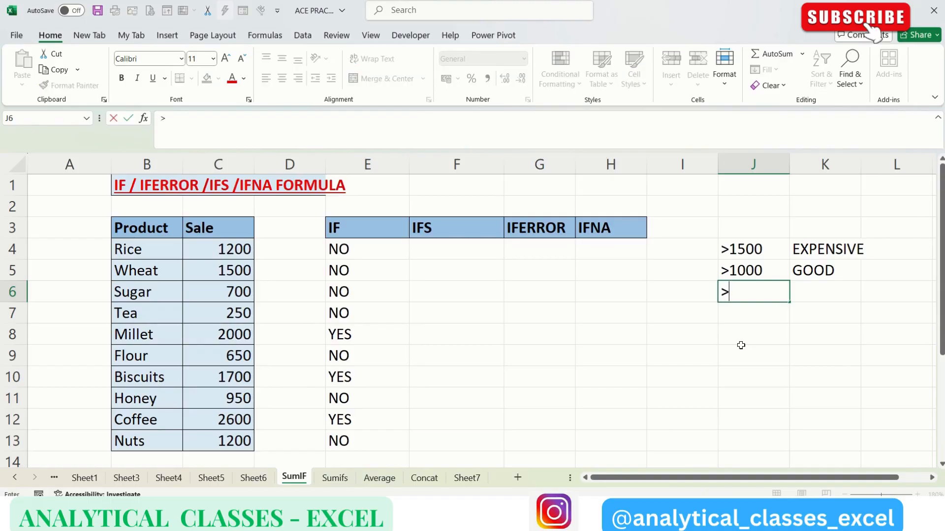
text(500)
key(Tab)
text(AVERAGE)
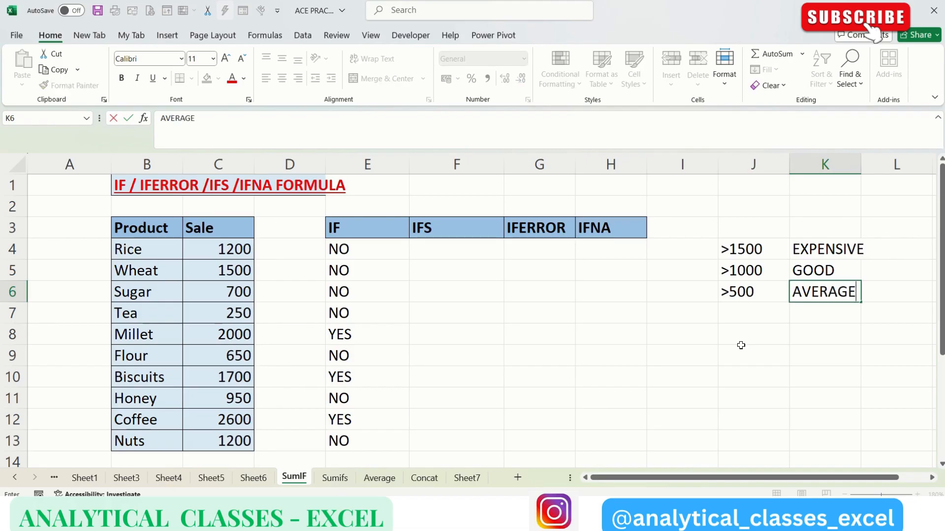
key(Return)
- Add the condition <500 in cell J7 with the label AFFORDABLE in K7
key(Left)
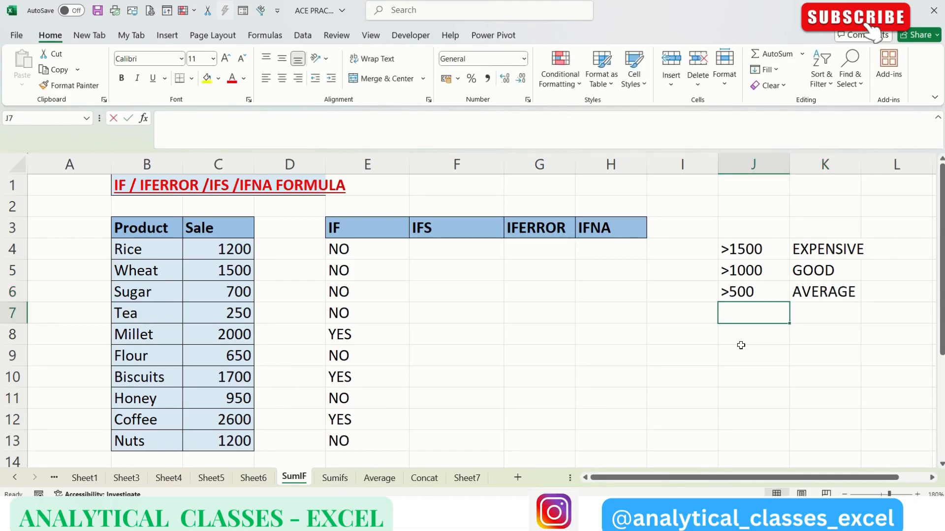
text(<500)
key(Tab)
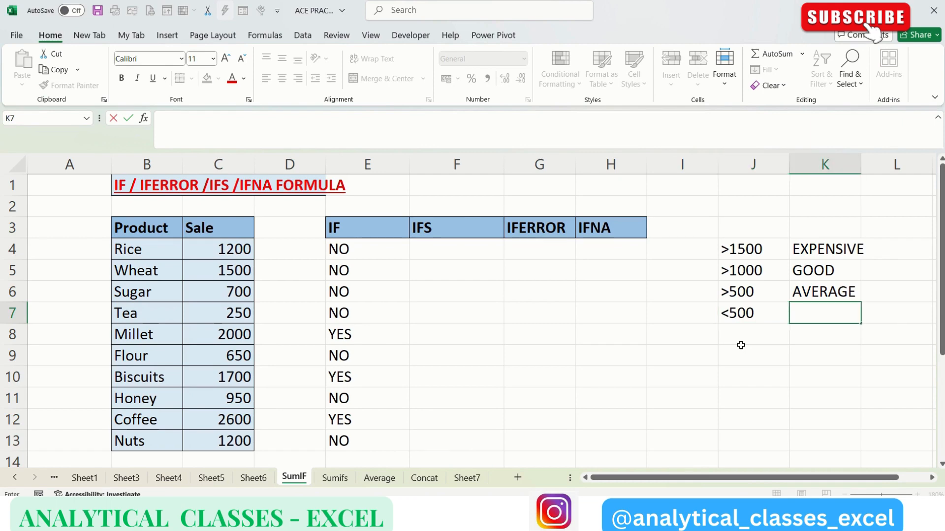
key(F2)
text(AFFORDABLE)
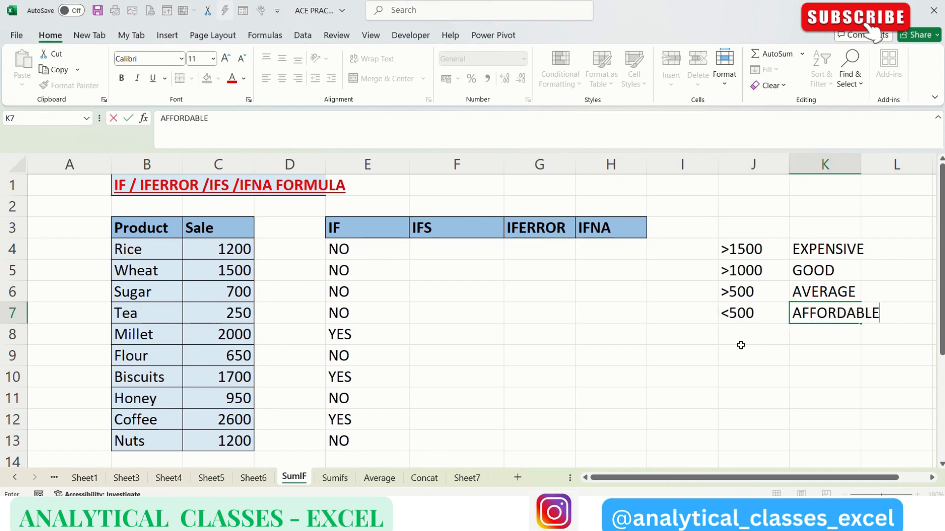
key(Return)
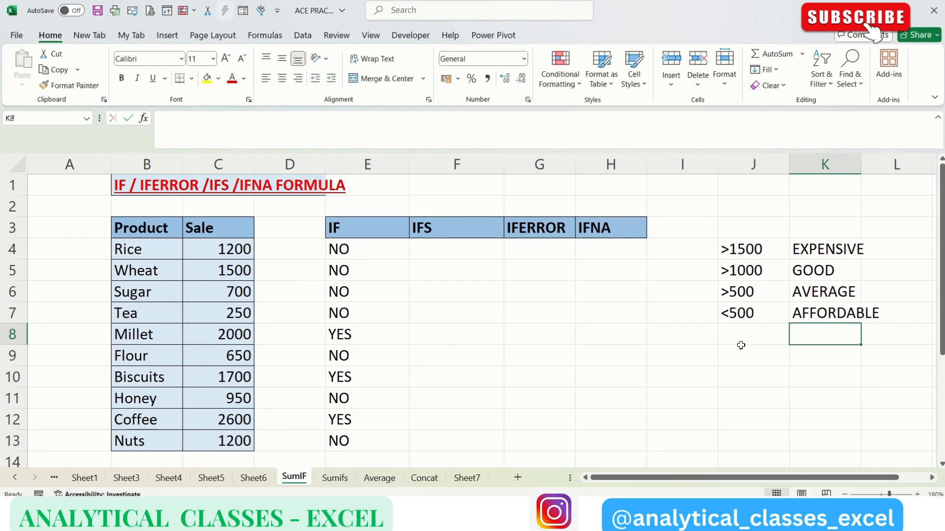
key(Up)
key(Up)
key(Up)
key(Up)
key(shift+Down)
key(shift+Down)
key(shift+Down)
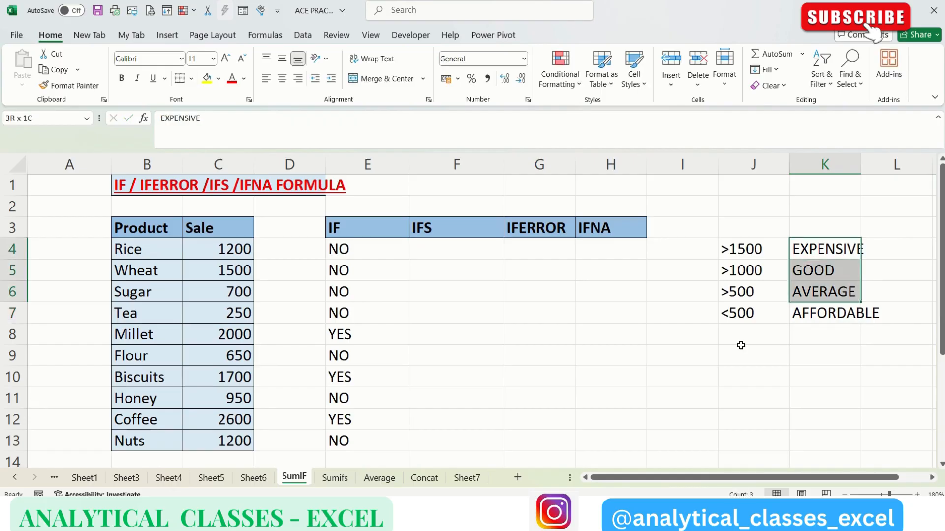
- Start an IFS formula in F4 that returns the K4 label when C4>1500
click(475, 254)
text(=)
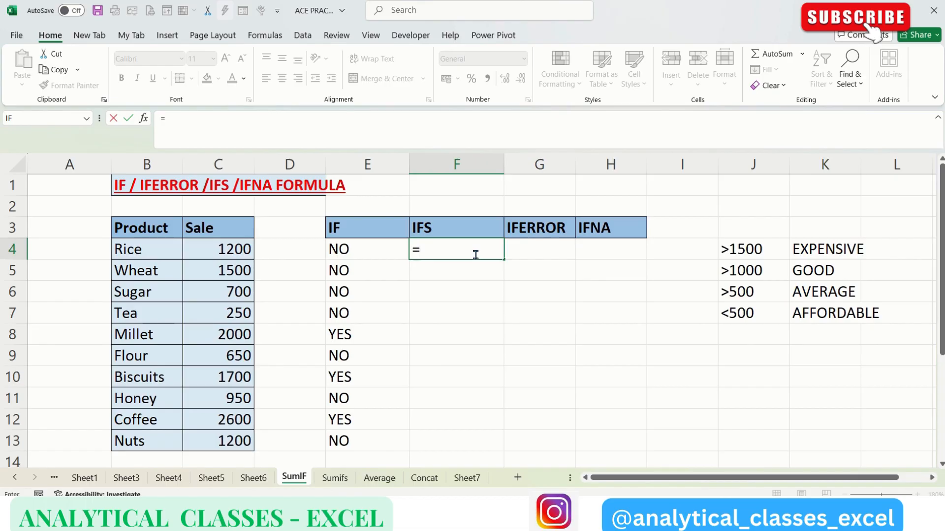
text(IFS()
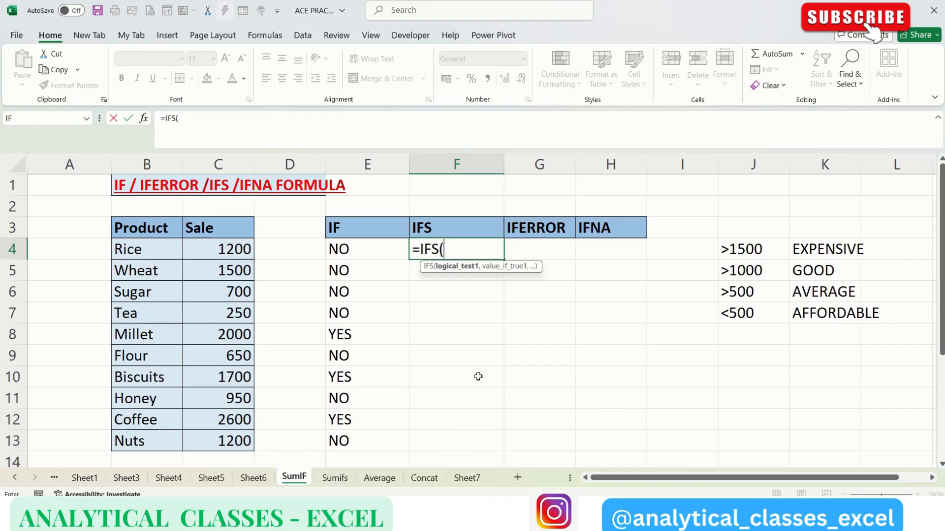
click(240, 254)
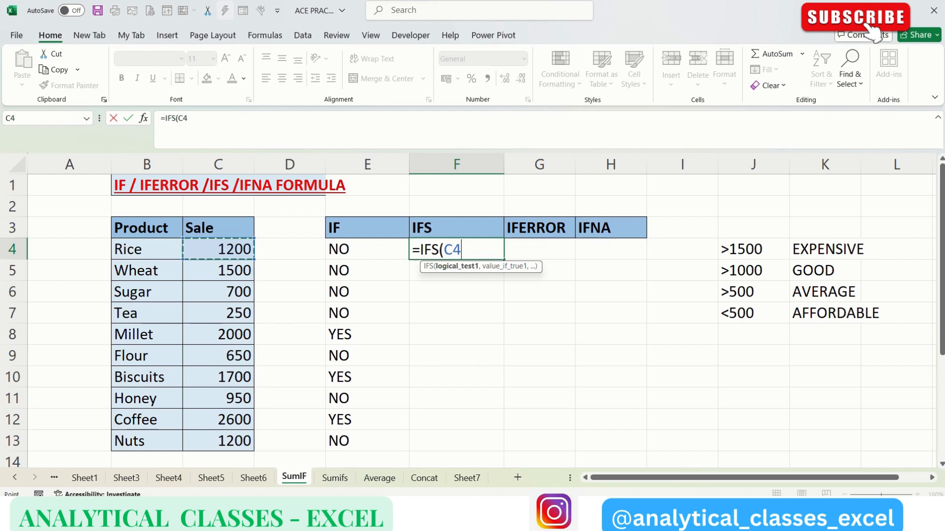
text(>1500,)
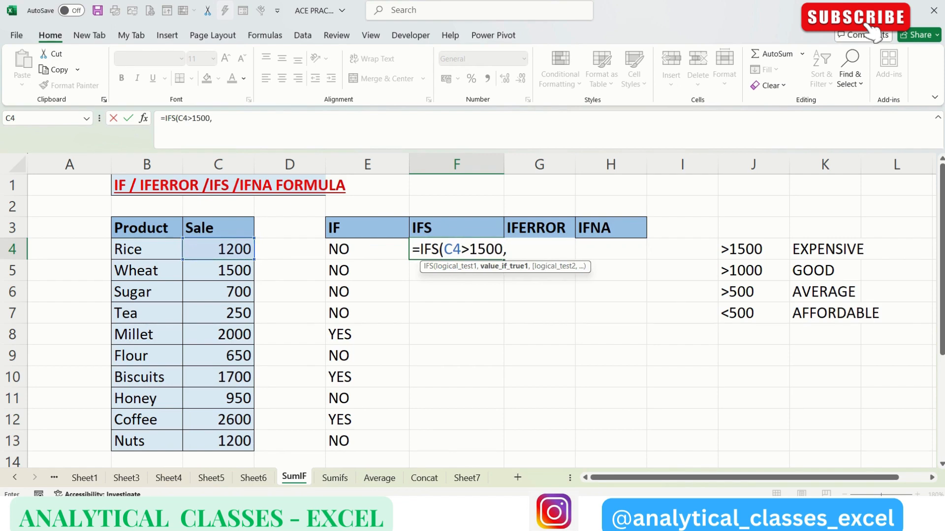
click(825, 249)
text(,)
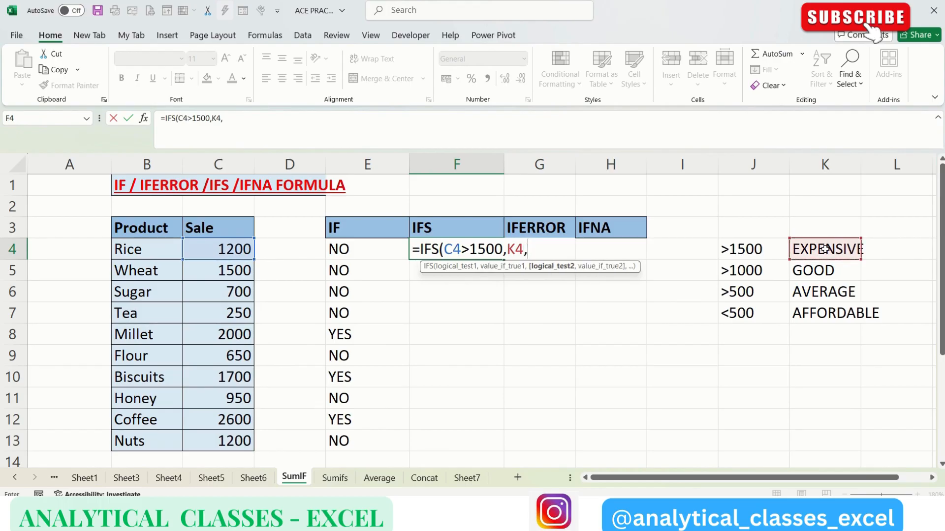
- Extend the IFS formula with the test C4>1000 returning the K5 label
click(243, 247)
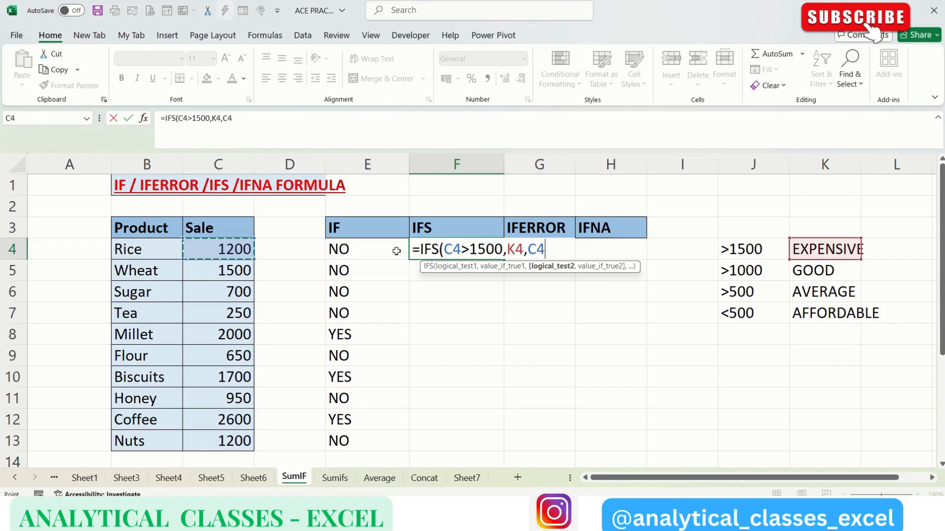
text(>100)
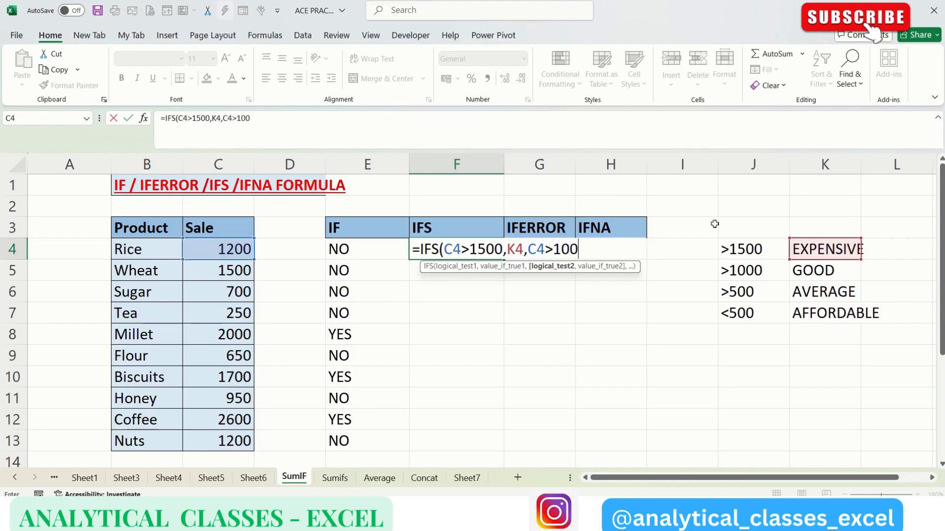
text(0,)
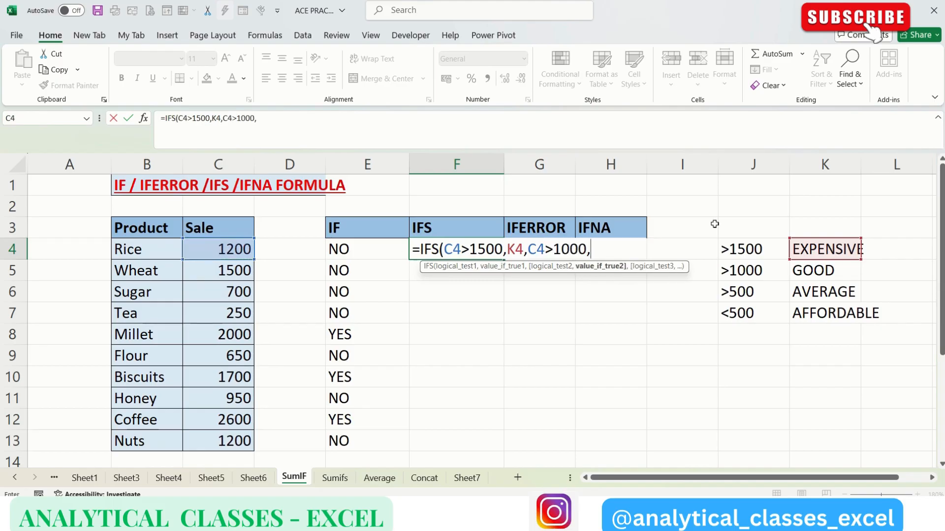
click(848, 272)
text(,)
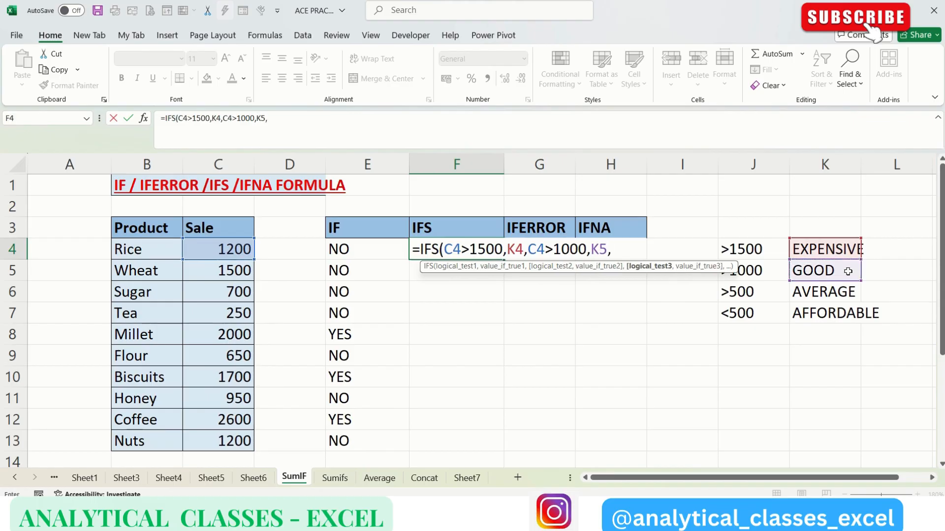
- Add a third IFS test, C4>500, returning the K6 label
click(220, 245)
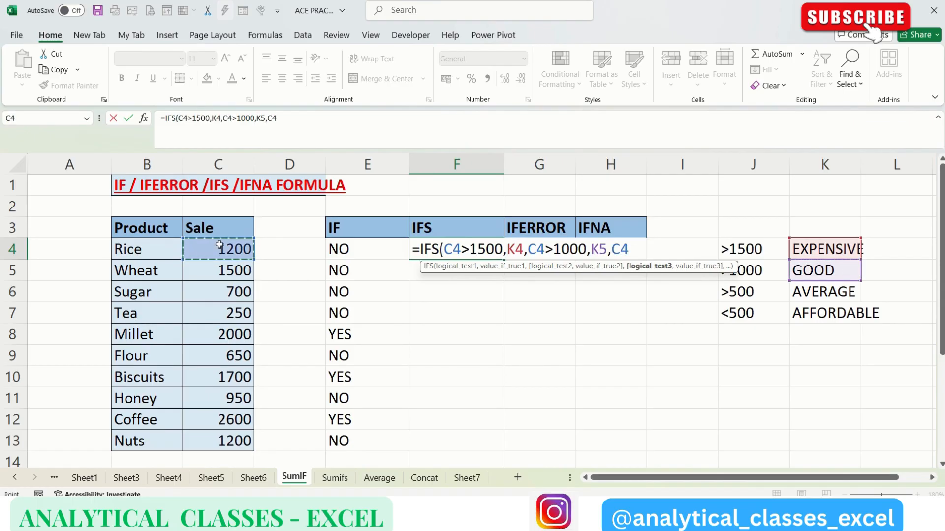
text(>500,)
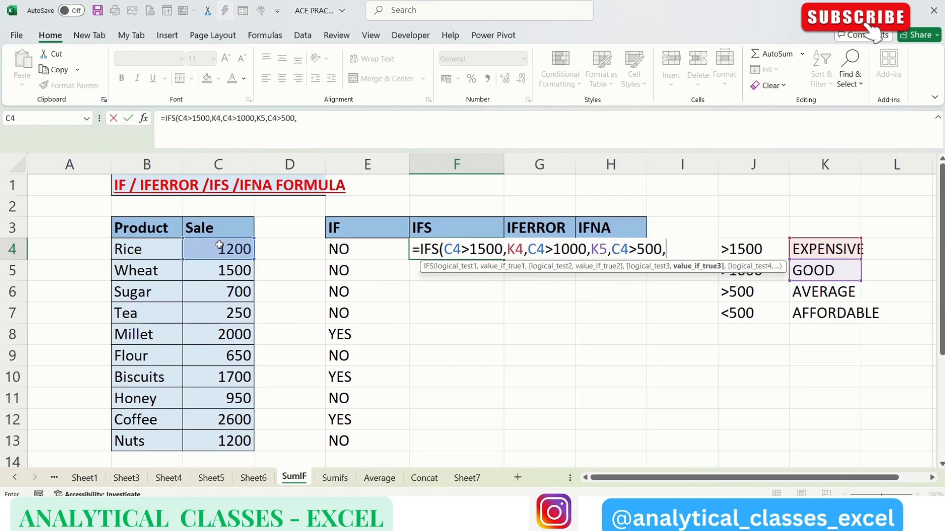
click(839, 291)
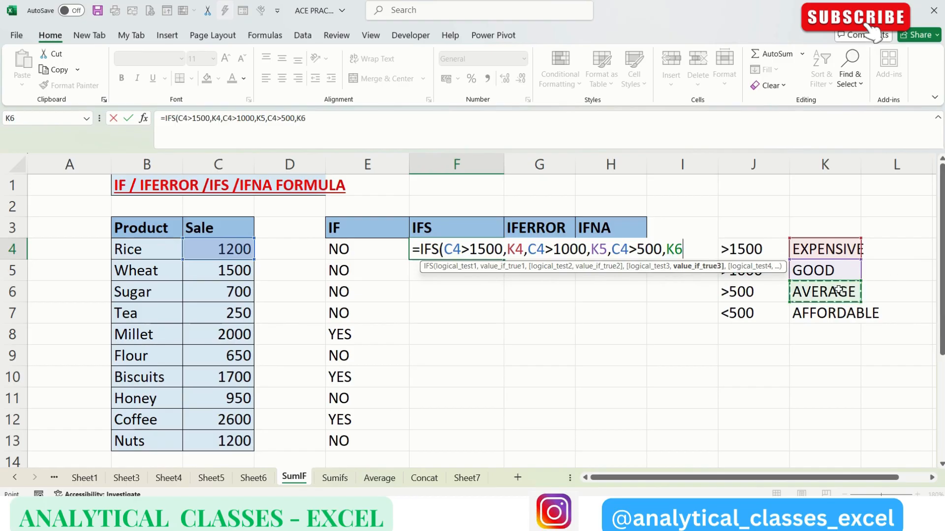
text(,)
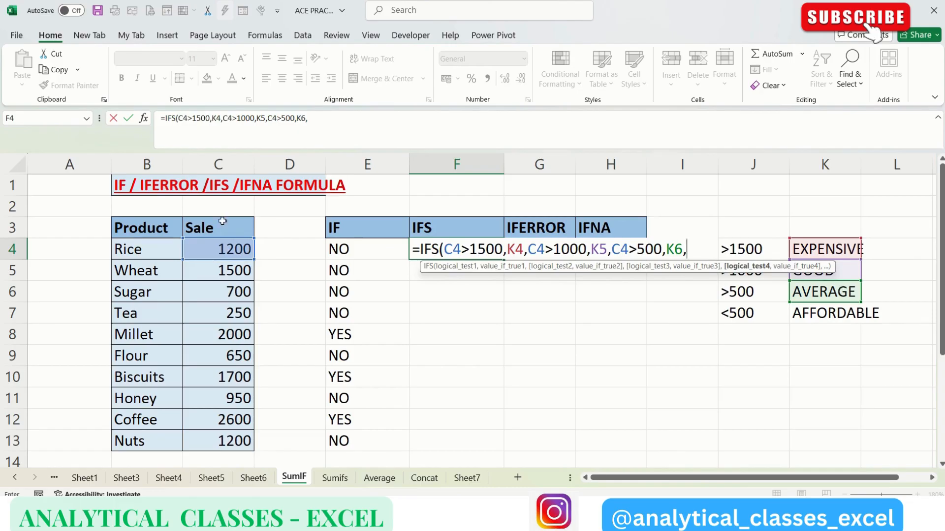
- Finish the IFS formula in F4 with the test C4<500 returning the K7 label
click(208, 251)
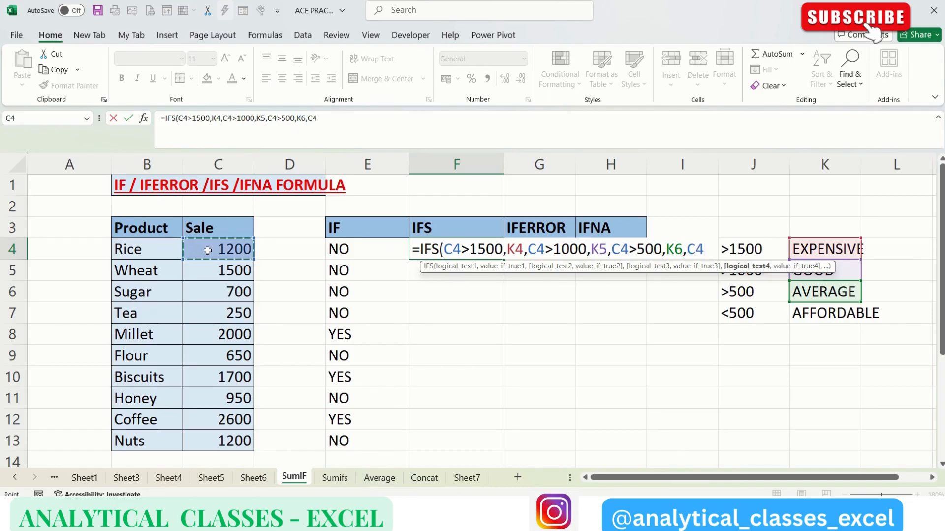
text(<500)
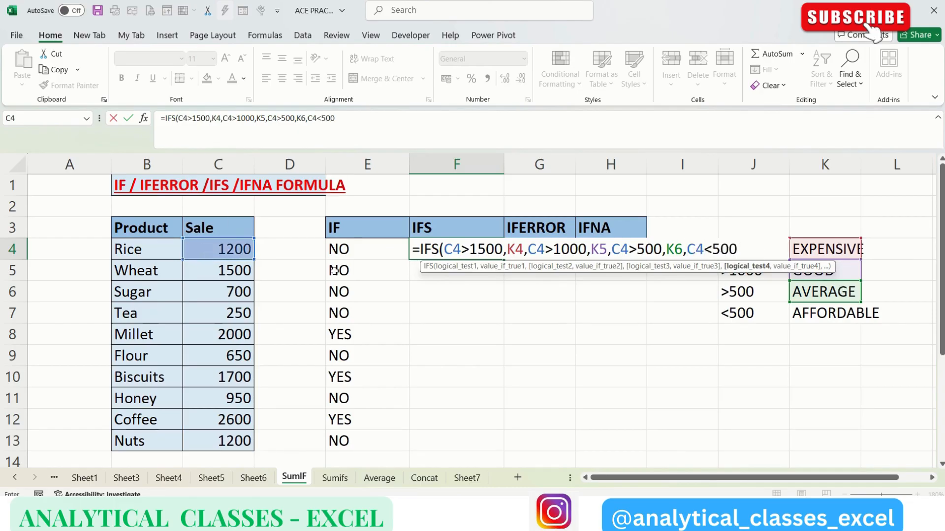
key(Return)
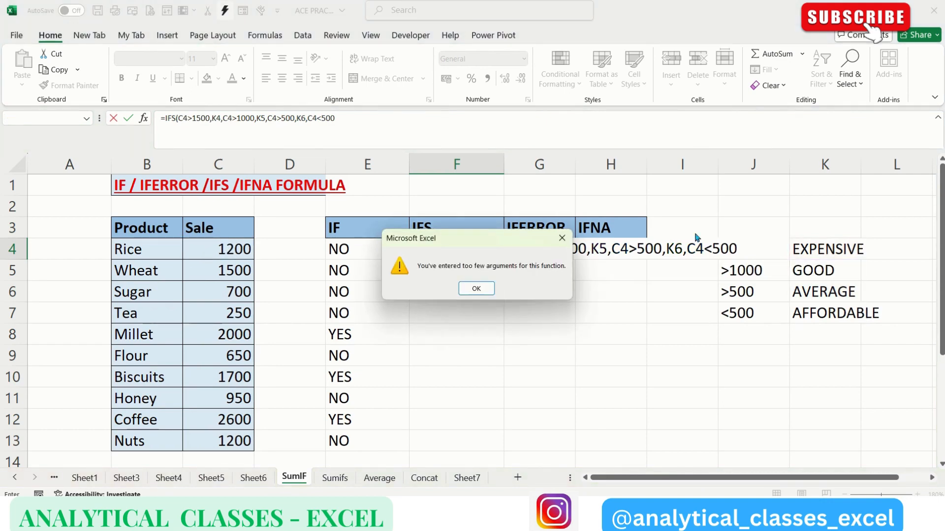
click(562, 239)
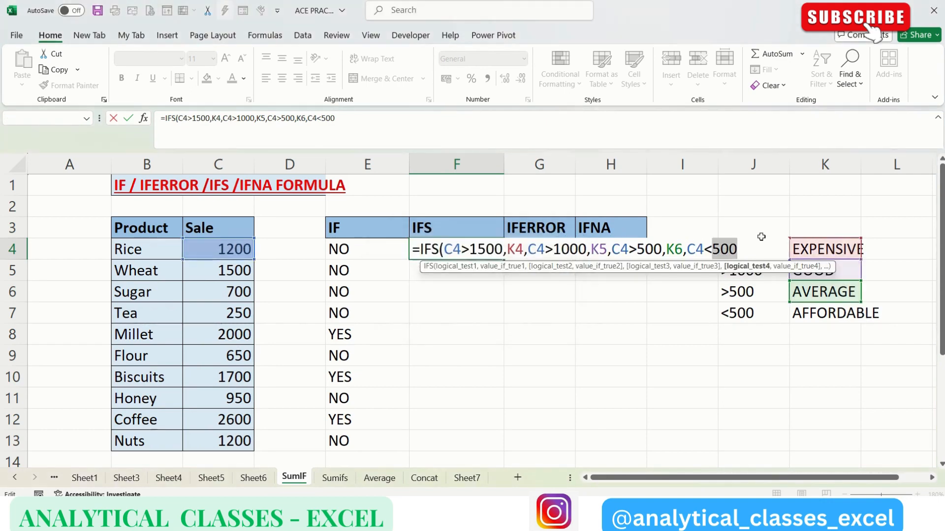
text(,)
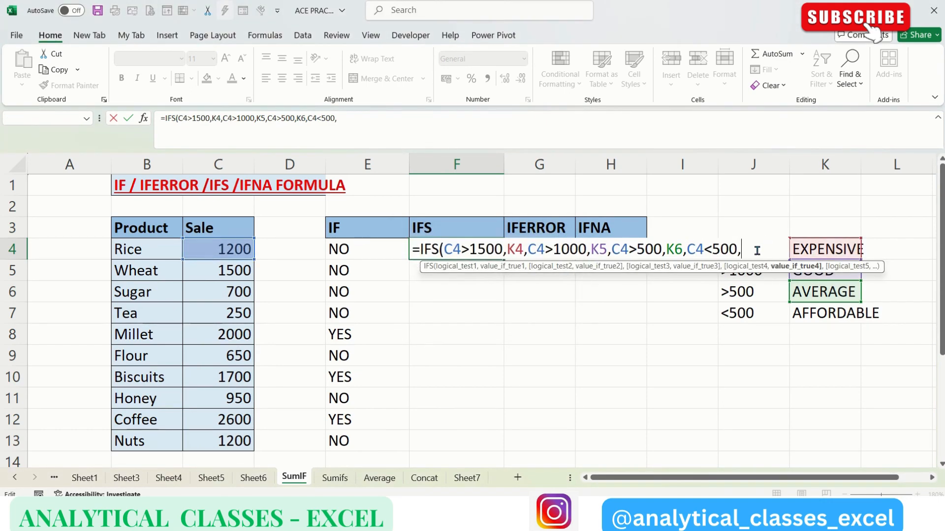
click(846, 311)
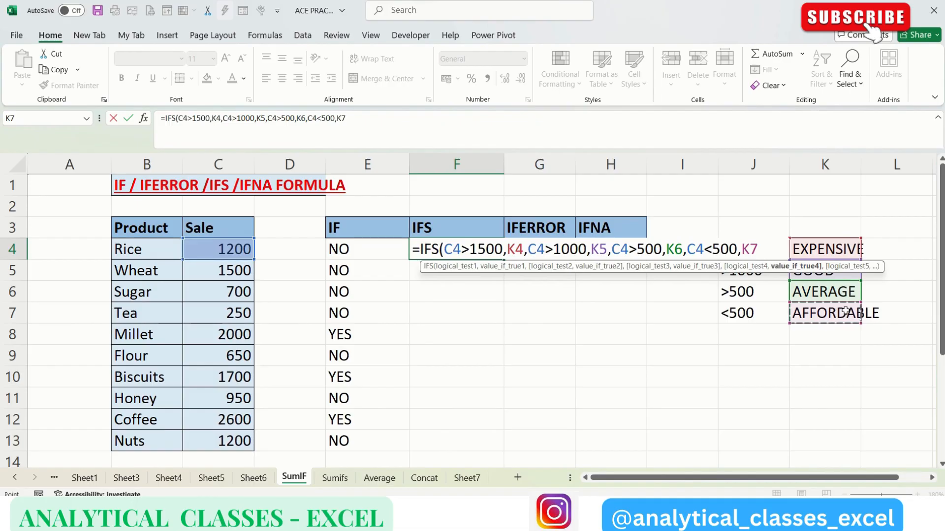
key(Return)
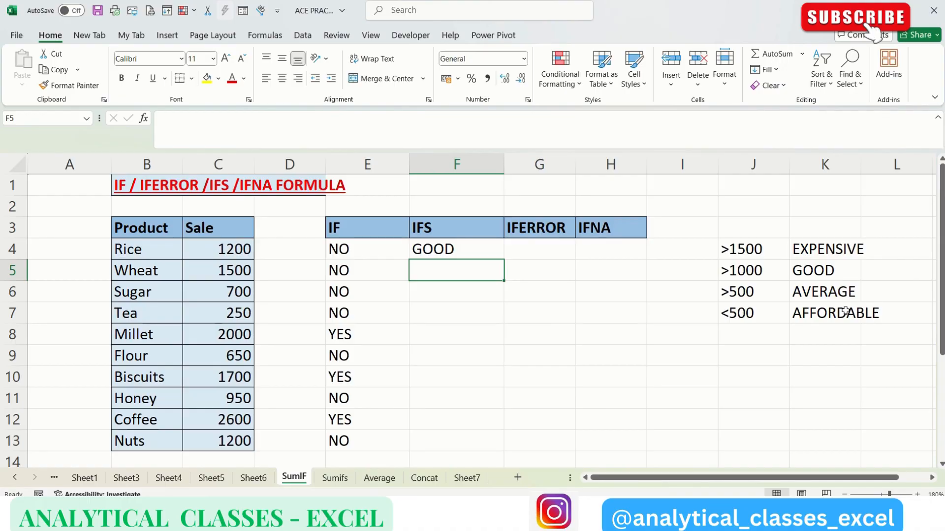
- Make the K4 and K5 references in the F4 formula absolute as $K$4 and $K$5
key(Up)
key(ctrl+c)
key(Escape)
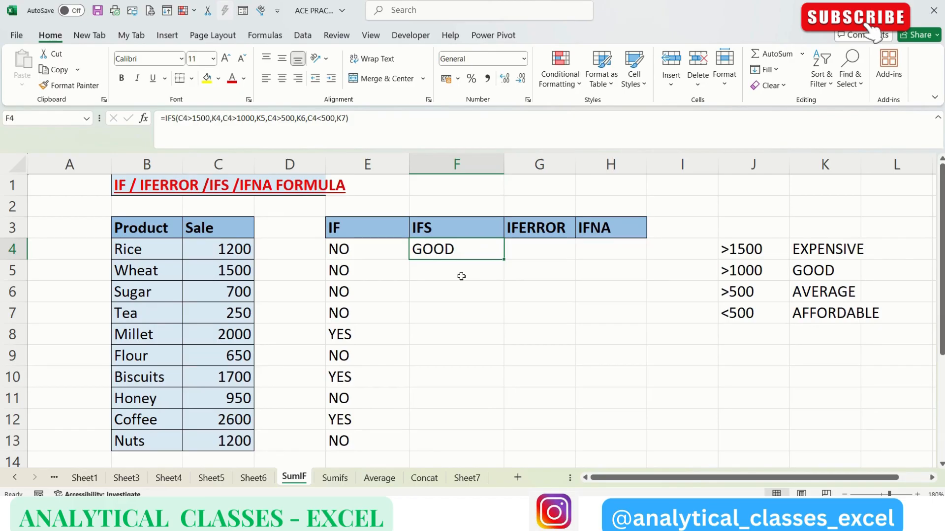
click(212, 123)
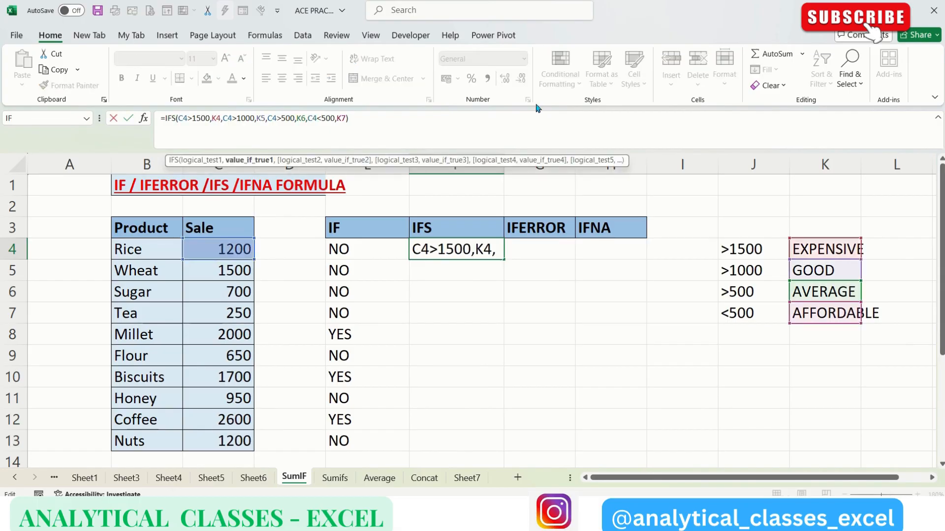
key(F4)
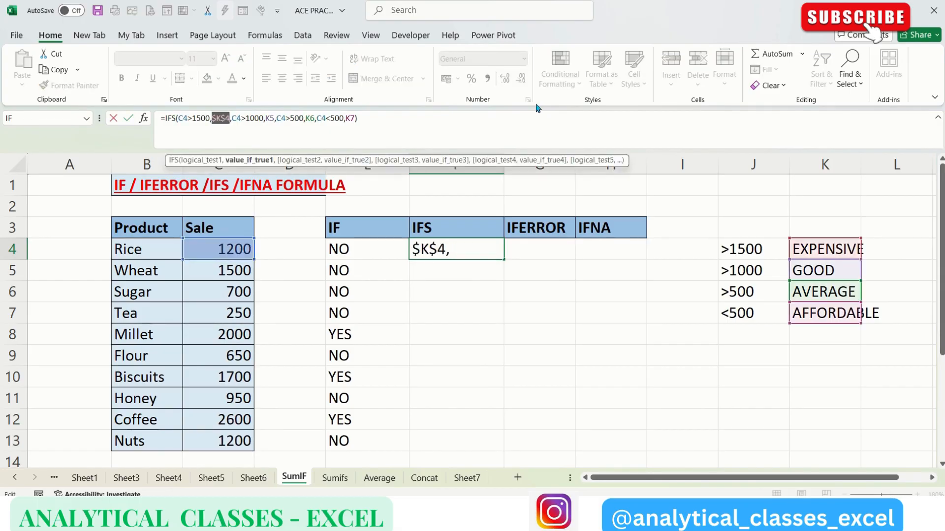
key(Right)
key(Right)
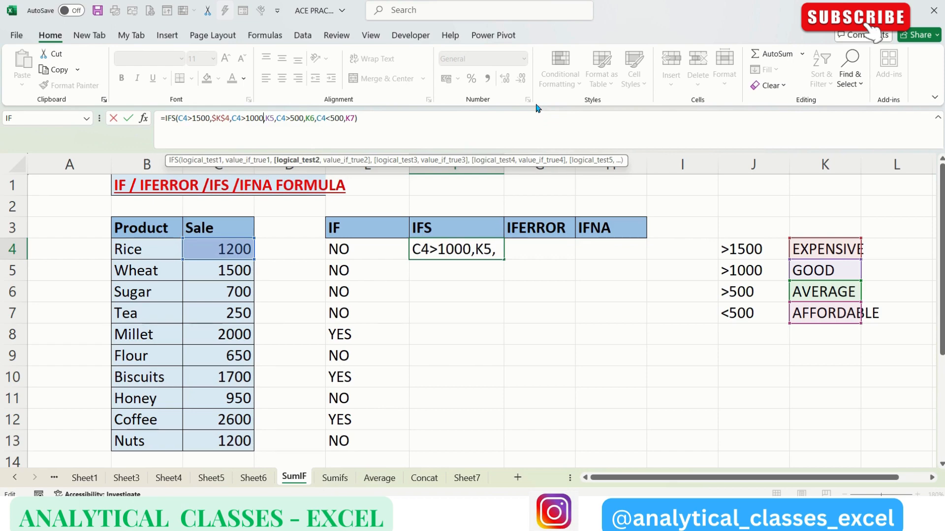
key(Right)
key(Right)
key(Right)
key(Right)
key(Right)
key(Right)
key(Right)
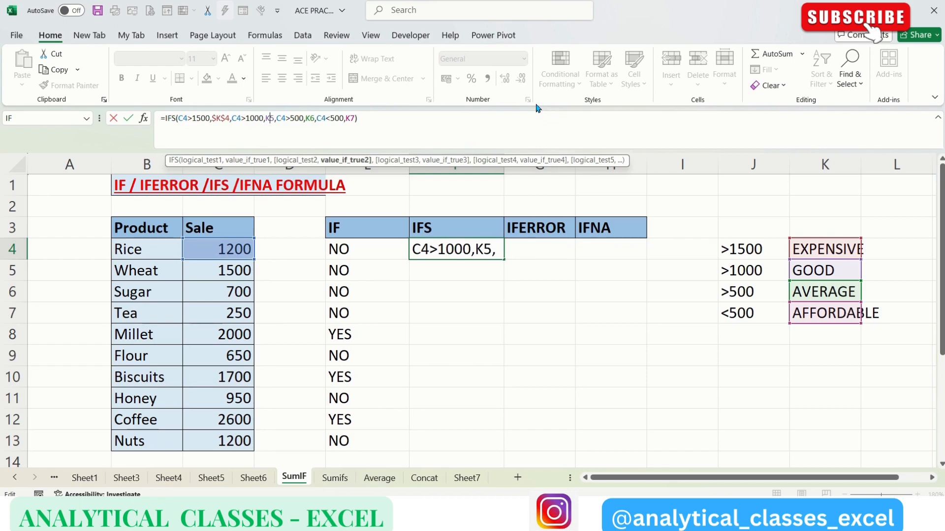
key(F4)
- Make the remaining label references in the F4 formula absolute as $K$6 and $K$7, and commit the formula
key(Right)
key(Right)
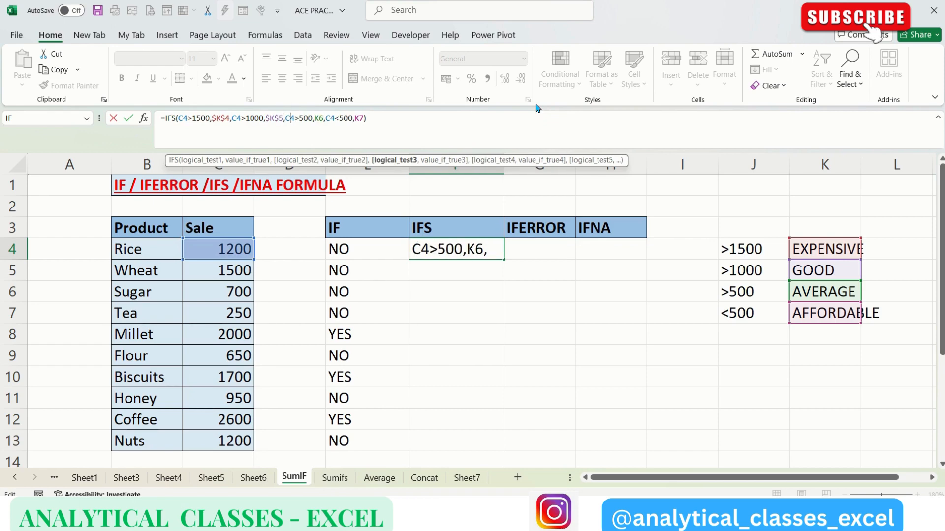
key(Right)
key(Right)
key(Right)
key(Right)
key(Right)
key(Right)
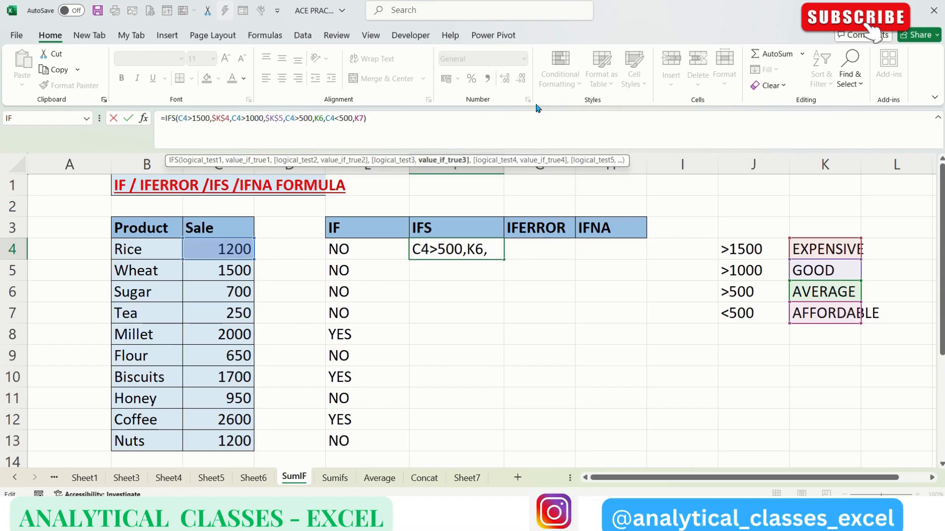
key(F4)
key(Right)
key(Right)
key(Right)
key(Right)
key(Right)
key(Right)
key(Right)
key(Right)
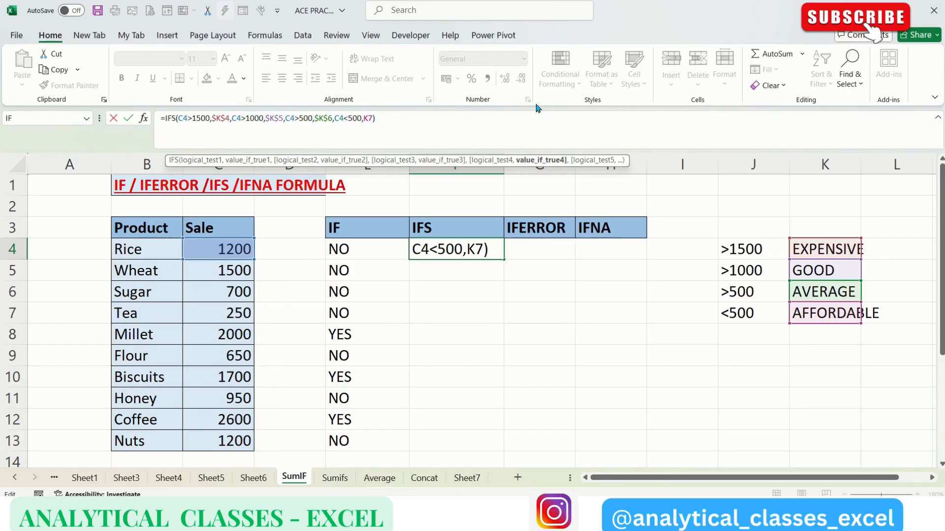
key(F4)
key(Return)
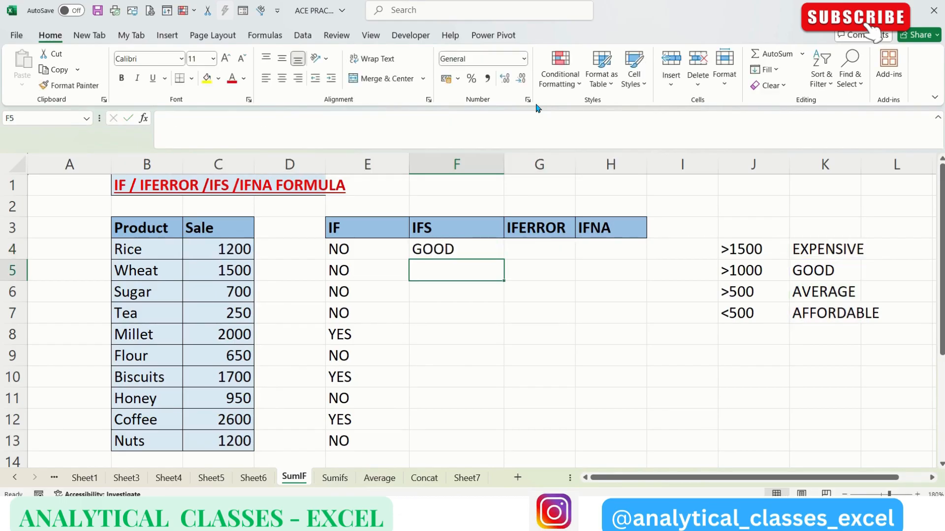
- Fill the IFS formula from F4 down to F13
key(Up)
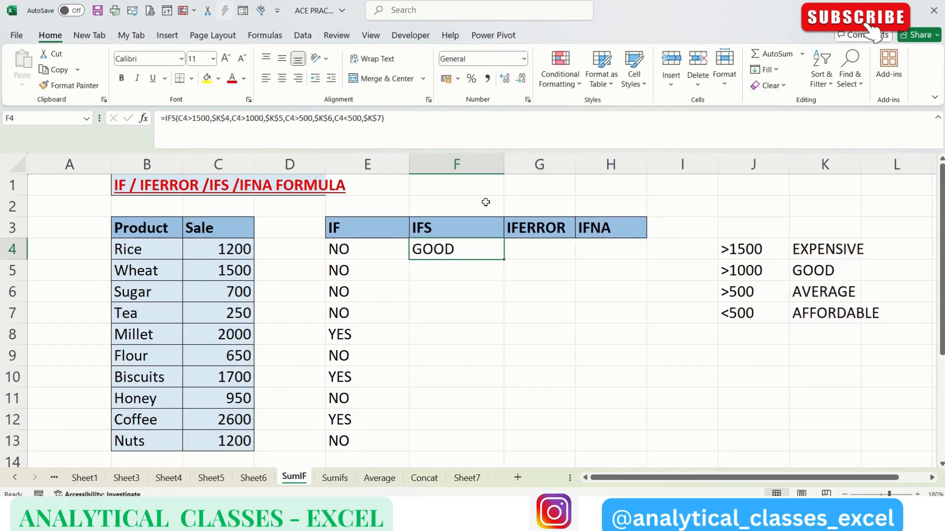
drag(503, 257, 504, 449)
click(689, 363)
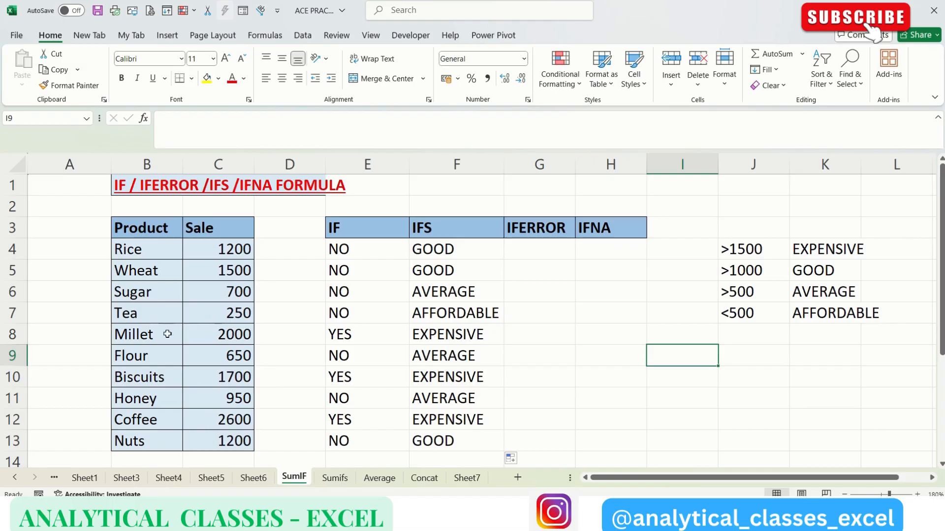
click(474, 309)
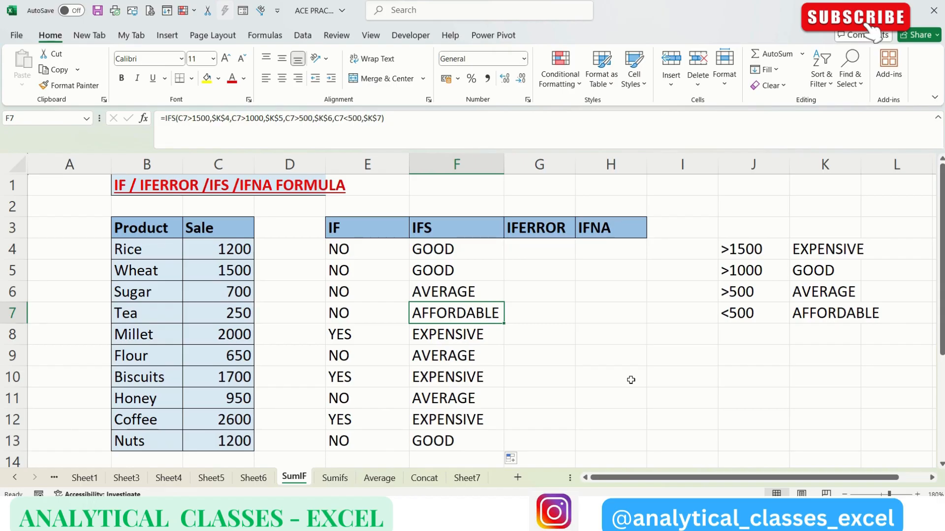
key(Right)
key(Up)
key(Up)
key(Up)
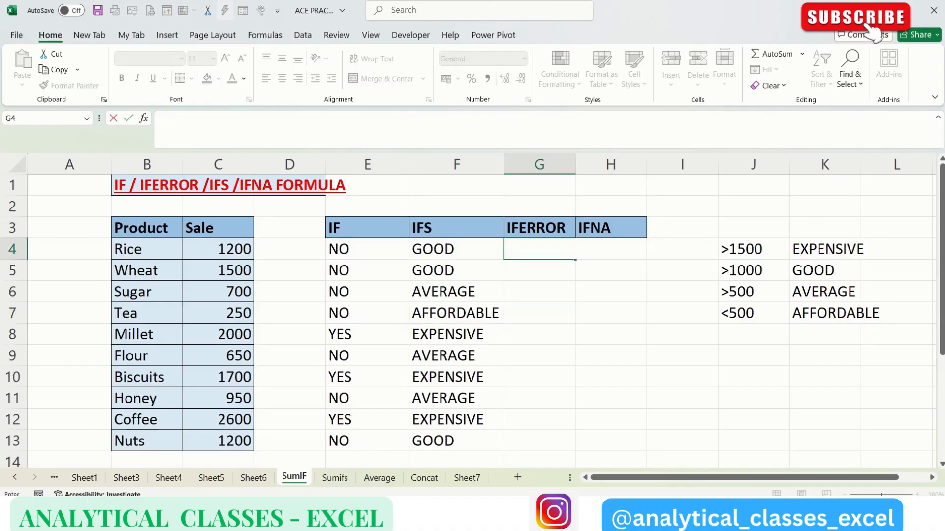
key(F2)
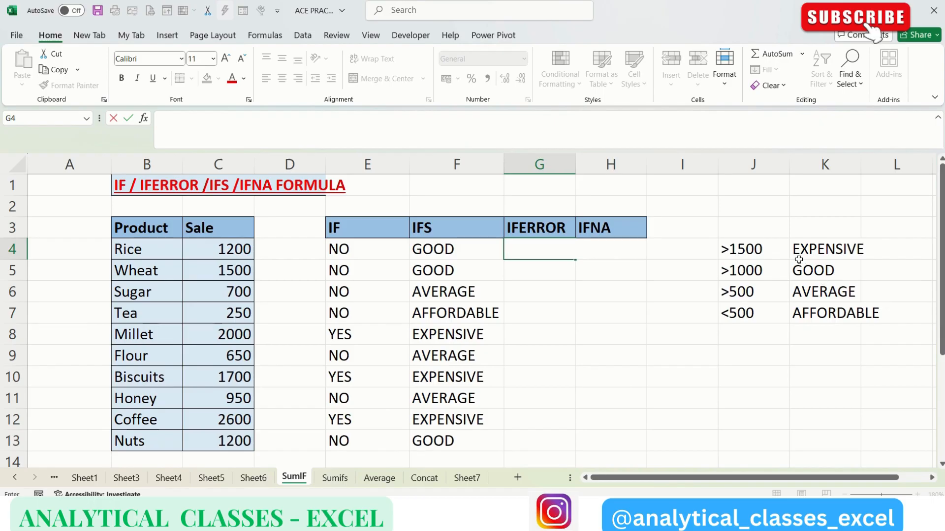
click(816, 207)
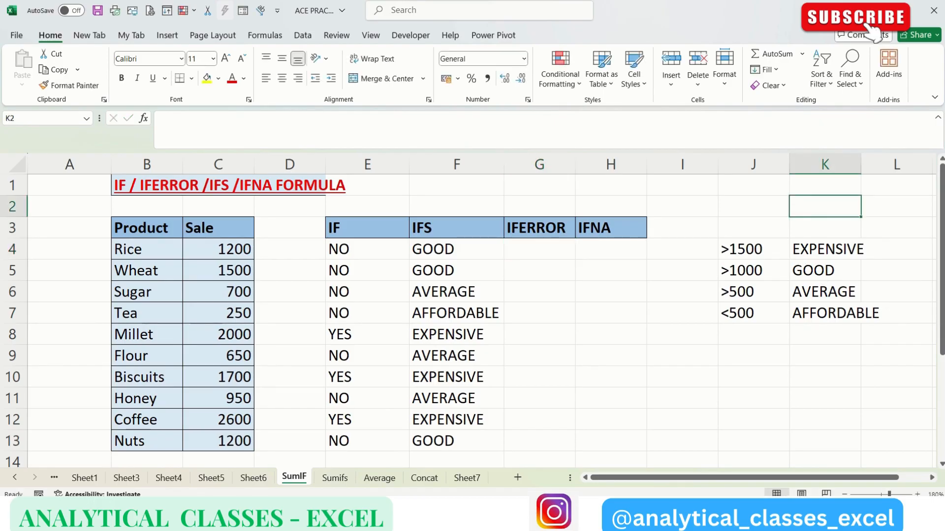
- Enter 2 as the divisor in K2 and start an IFERROR formula in G4 that divides C4 by K2
text(2)
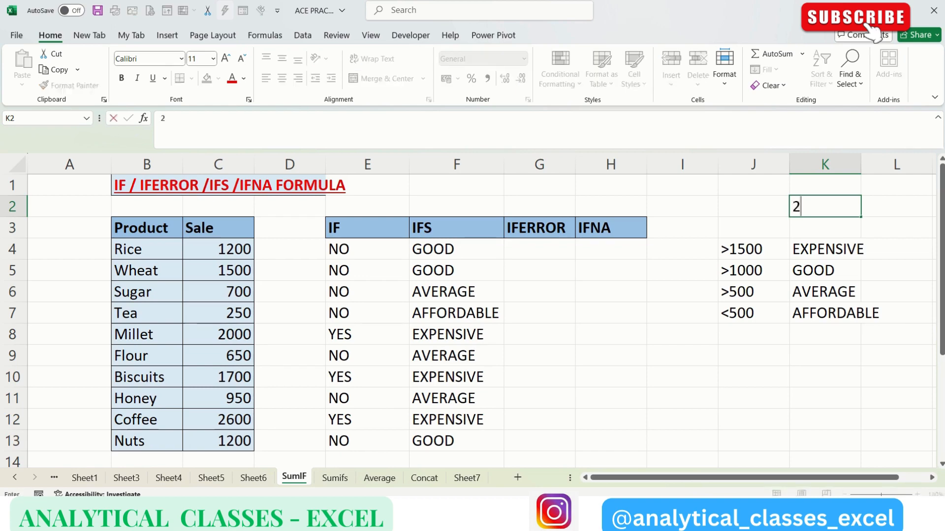
click(787, 384)
click(524, 248)
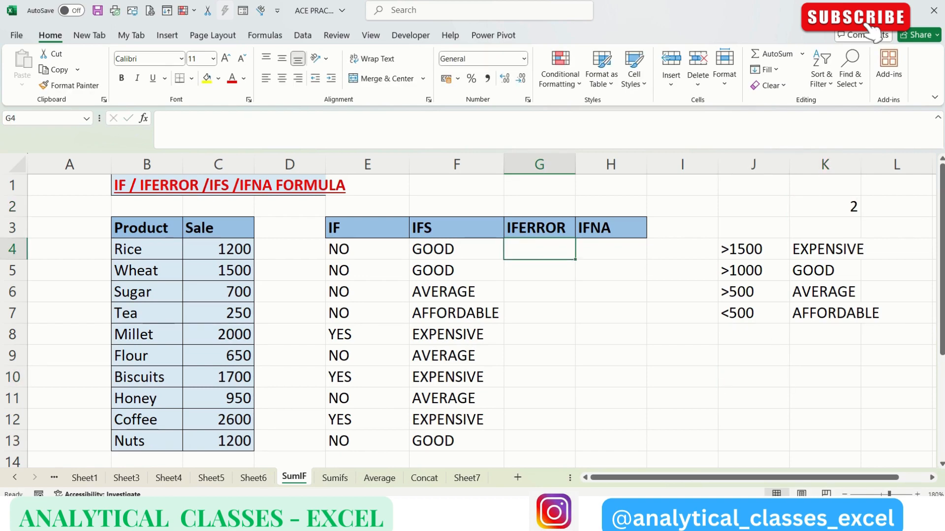
text(=IFER)
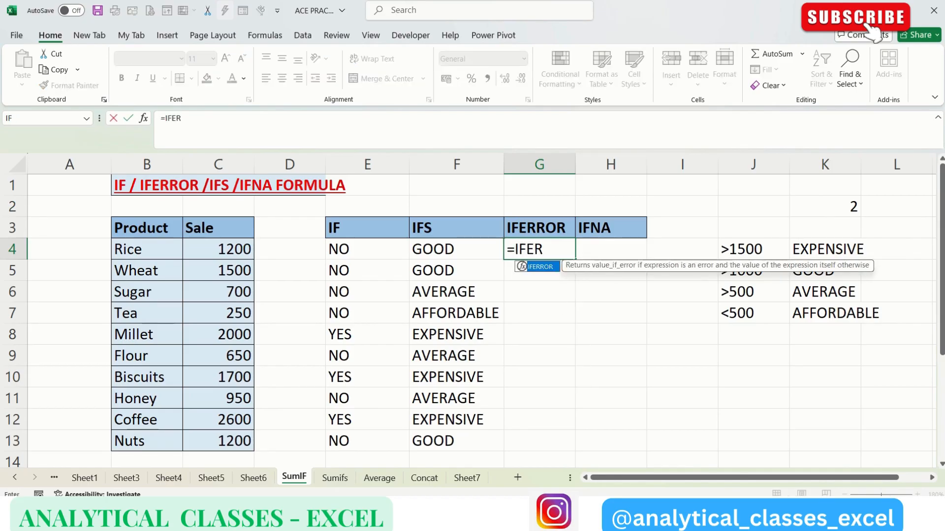
key(Tab)
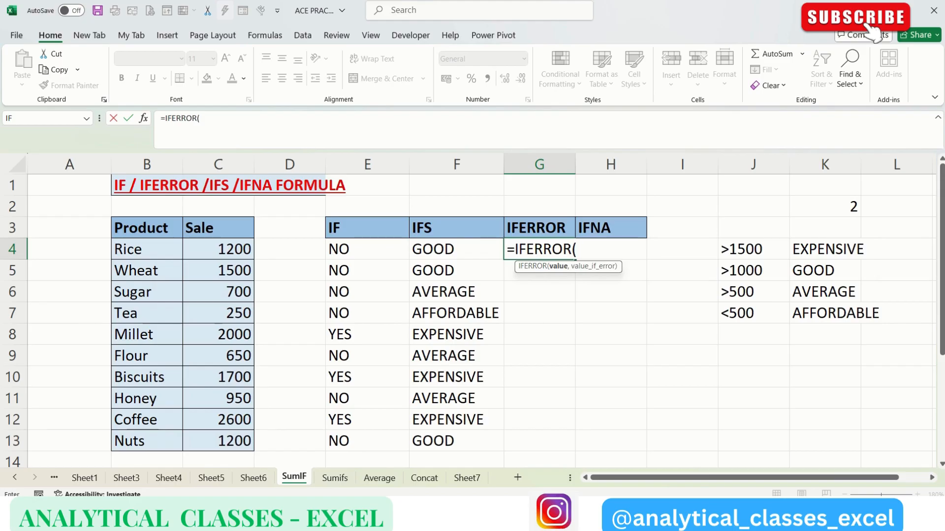
click(219, 249)
text(/)
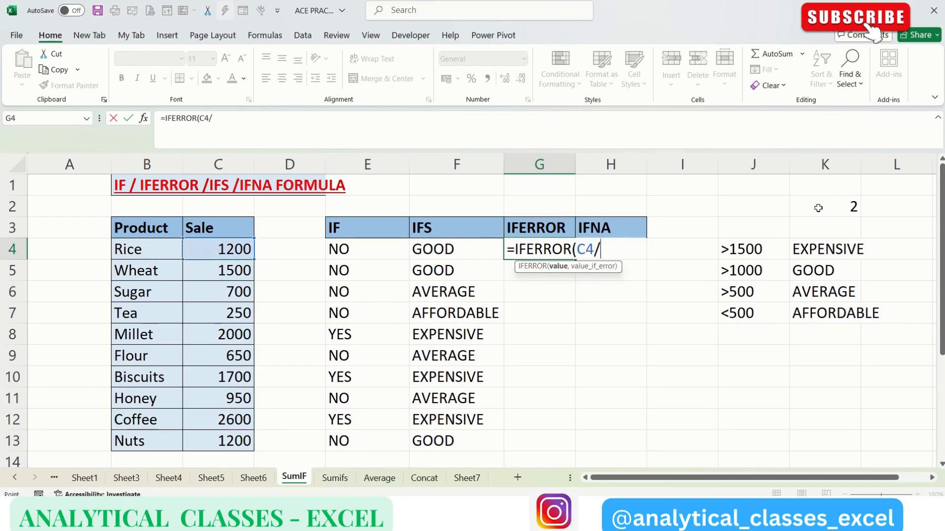
click(818, 208)
text(,)
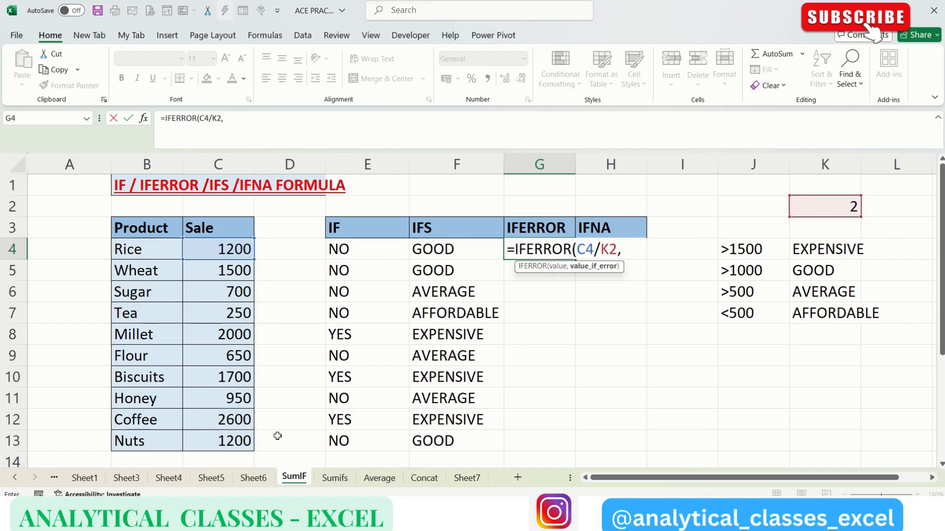
- Finish the IFERROR formula in G4 with "INVALID DATA" as the value returned on error, and commit it
text("INVALI)
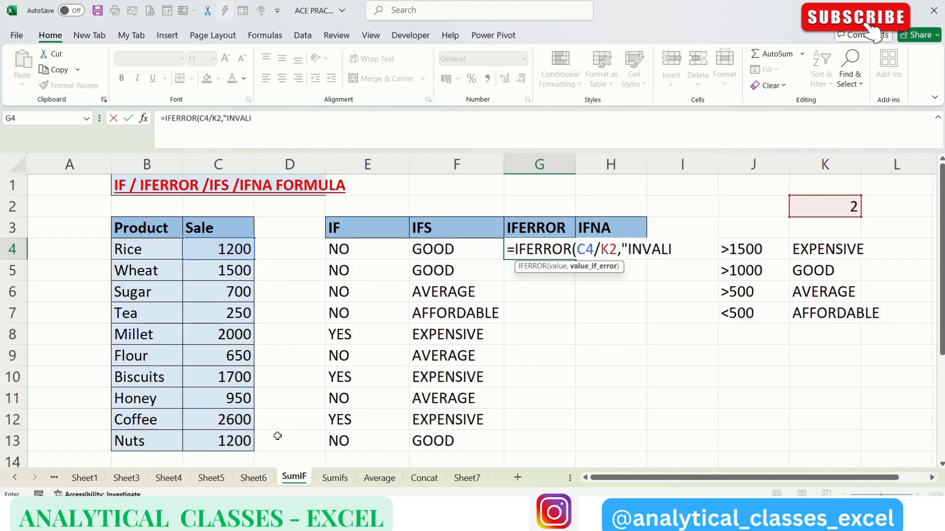
text(D DATA")
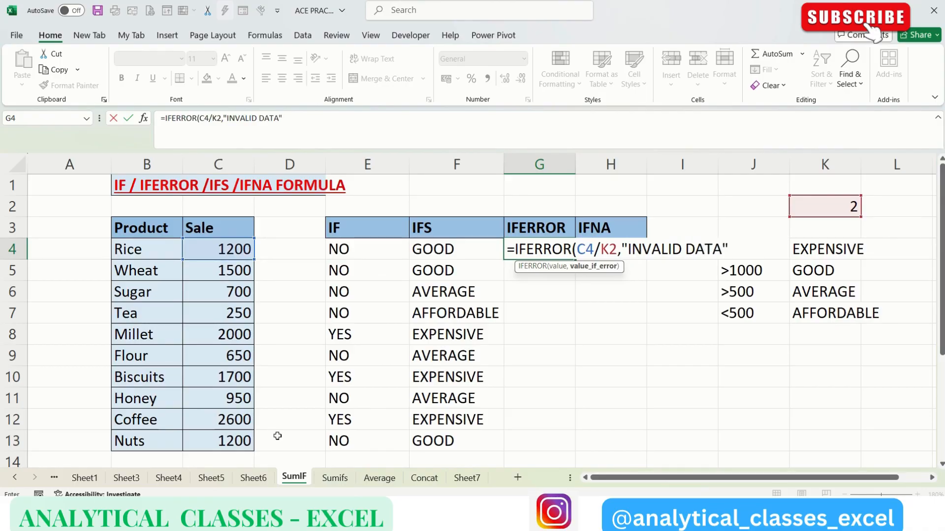
key(Return)
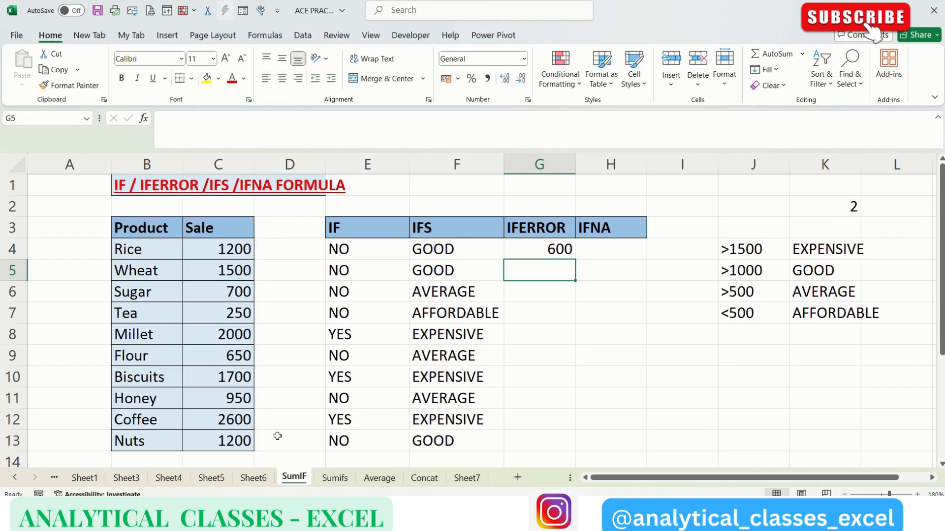
key(Up)
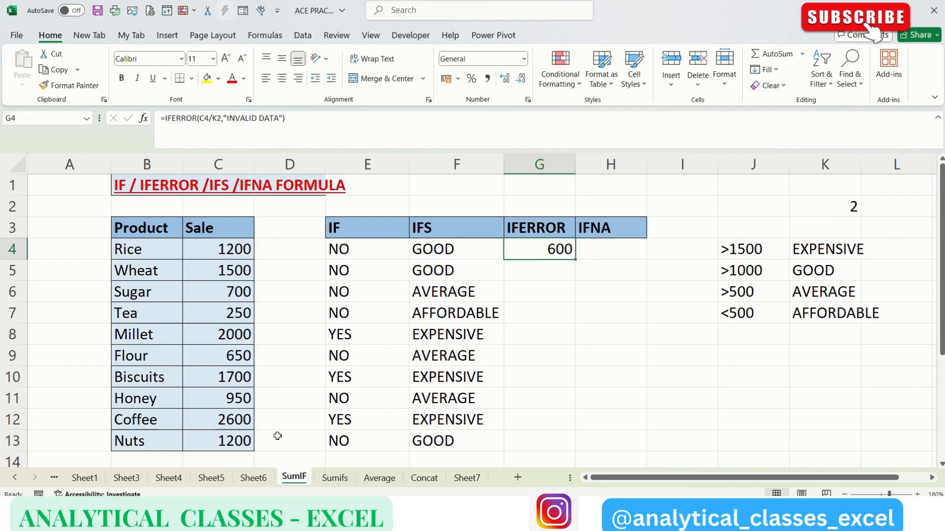
- Set the divisor in K2 to 0 to test the error case of the G4 formula
click(840, 215)
text(0)
key(Return)
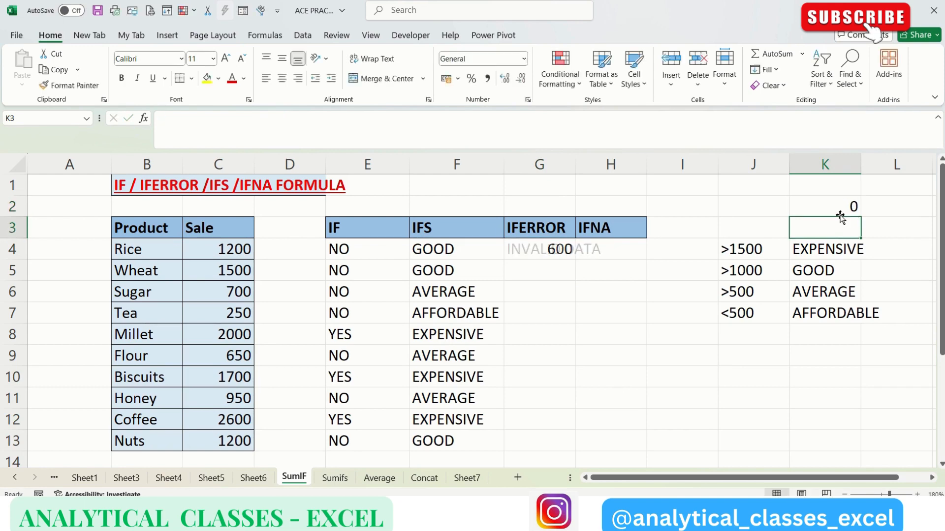
click(530, 255)
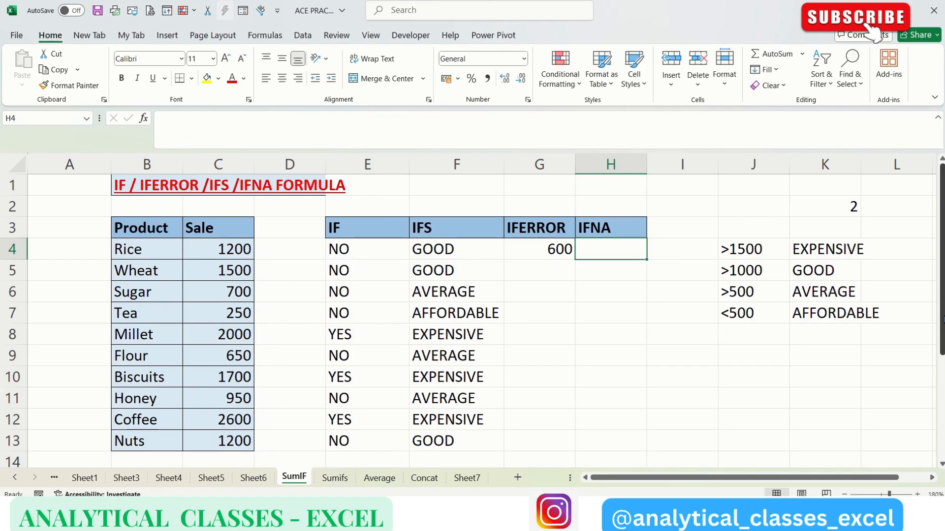
- Enter #N/A in J3 as an example of the error that IFNA handles
key(Right)
key(Right)
key(Up)
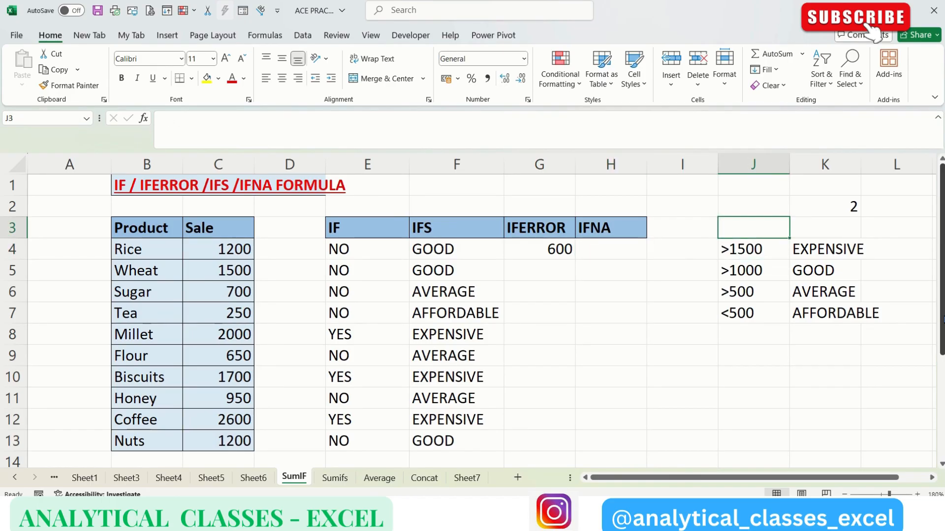
text(#n)
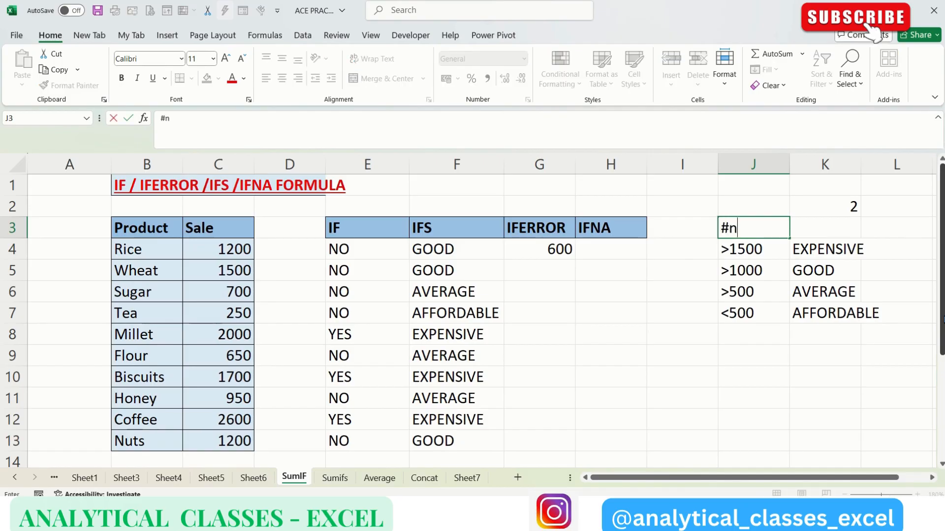
key(BackSpace)
text(N/A)
key(Return)
key(Left)
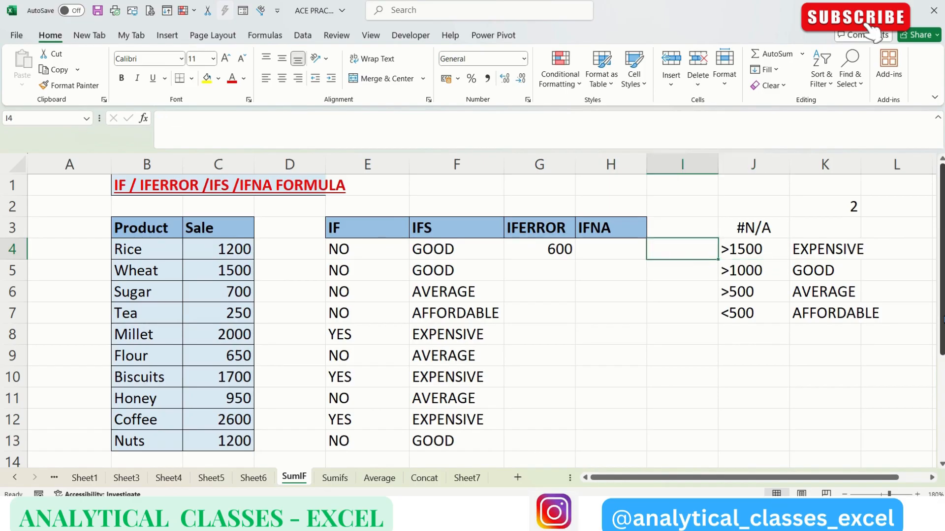
key(Left)
key(Right)
key(Right)
key(Up)
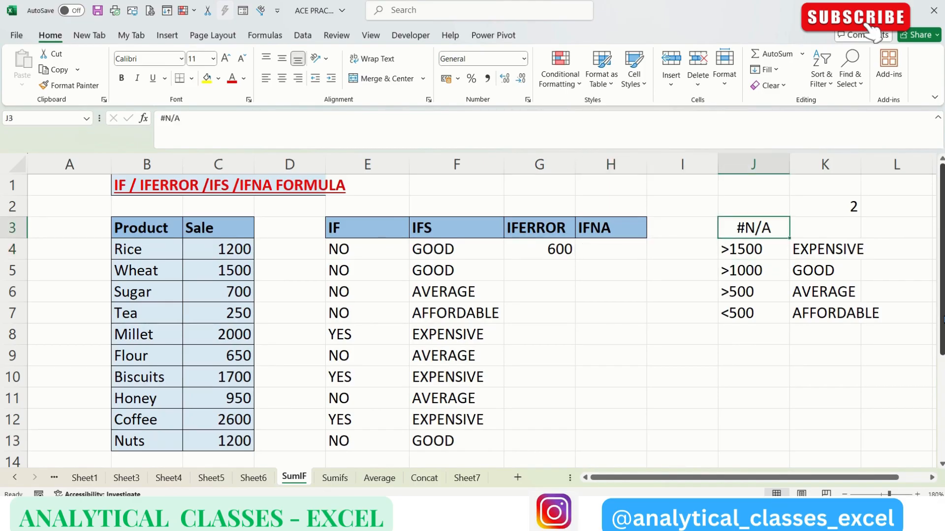
- Enter RICE as the lookup product in J10, below the category list
double_click(820, 355)
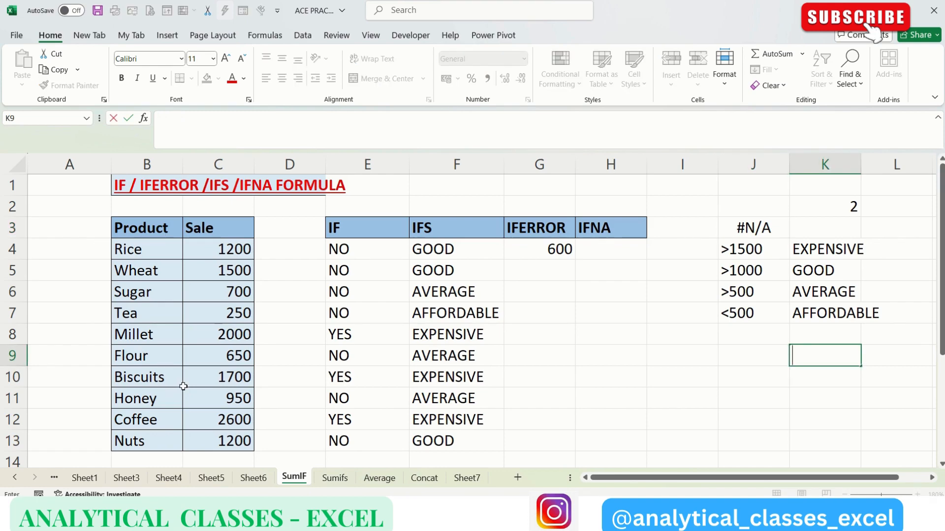
click(760, 368)
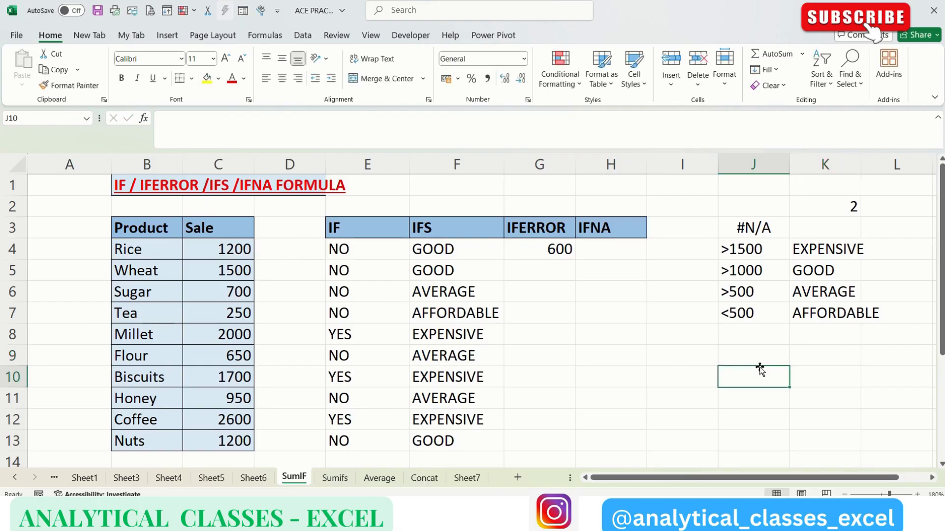
text(RIC)
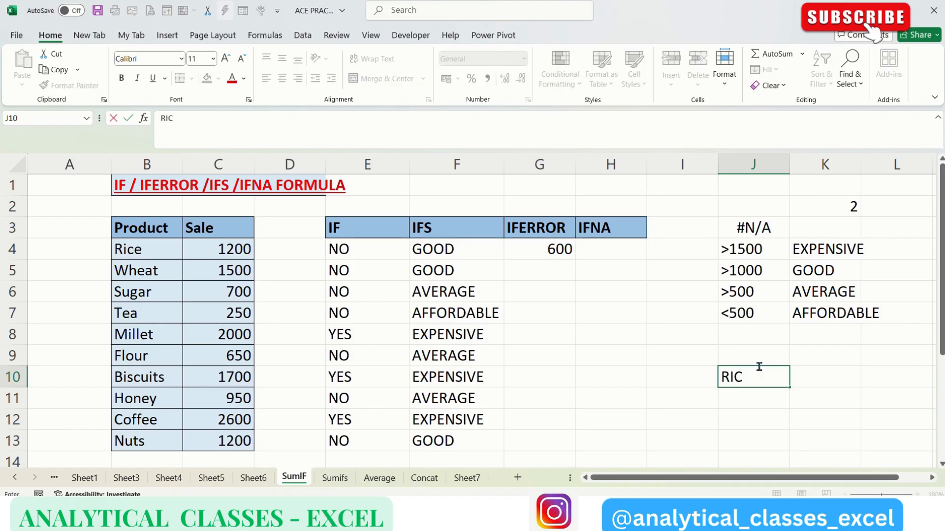
text(E)
key(Tab)
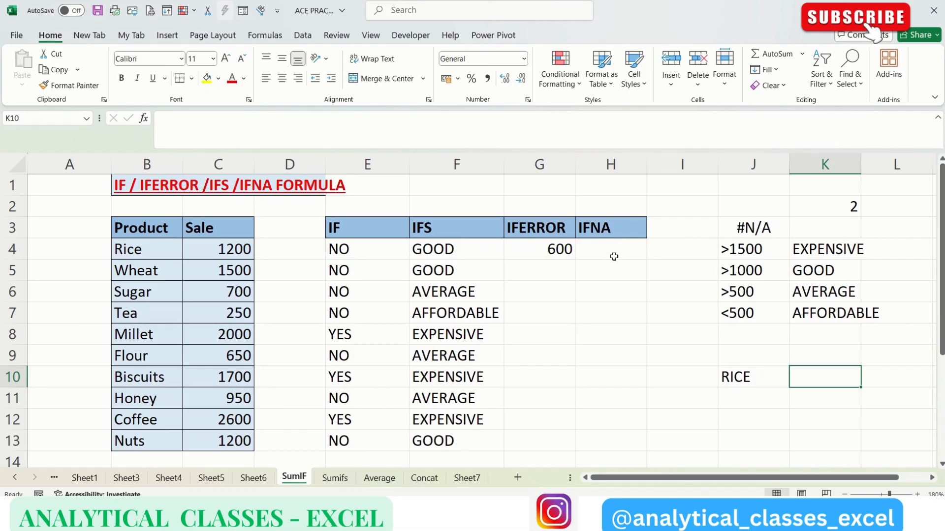
- Start an IFNA formula in H4 containing a VLOOKUP with J9 as its lookup value
click(614, 257)
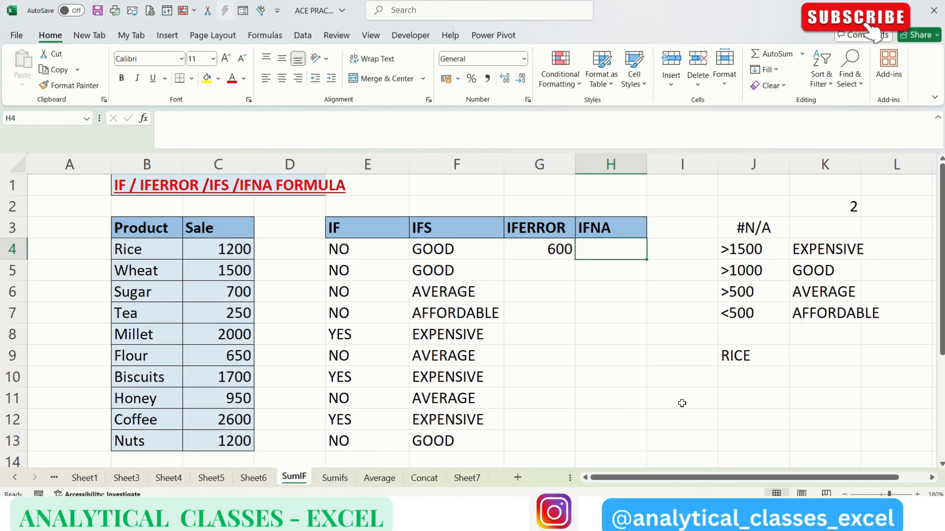
text(=IFNA)
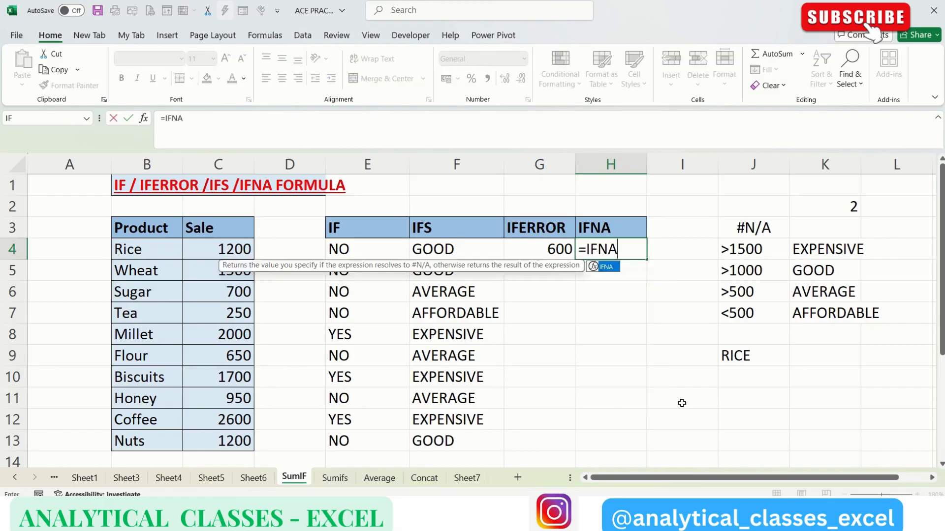
text((V)
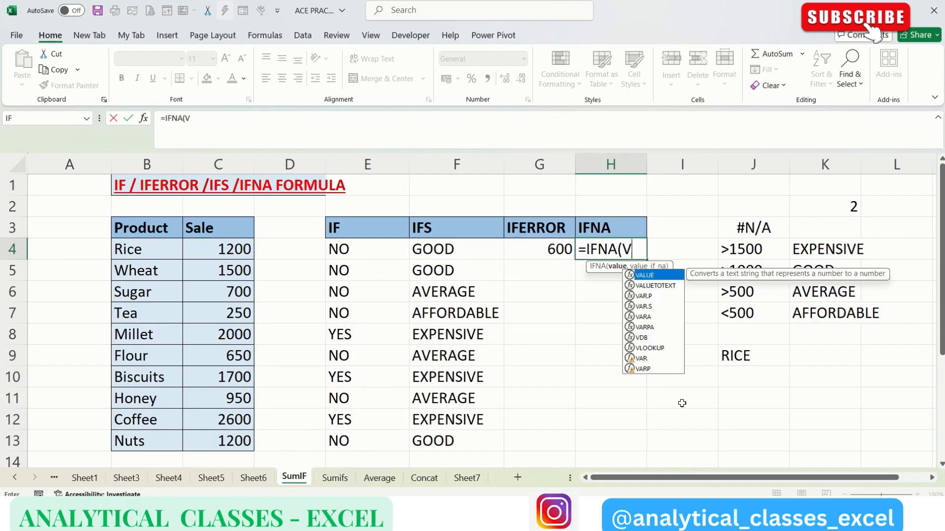
text(LOOKUP)
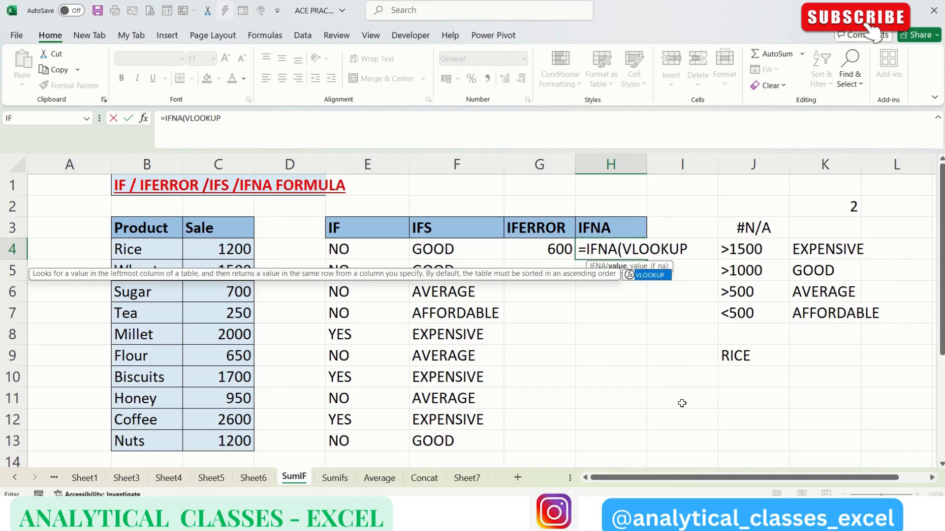
text(()
click(757, 352)
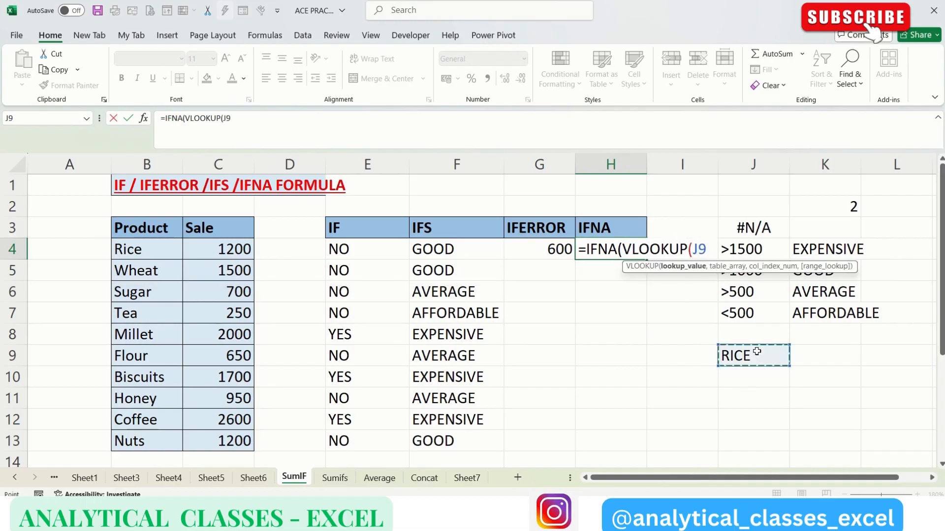
text(,)
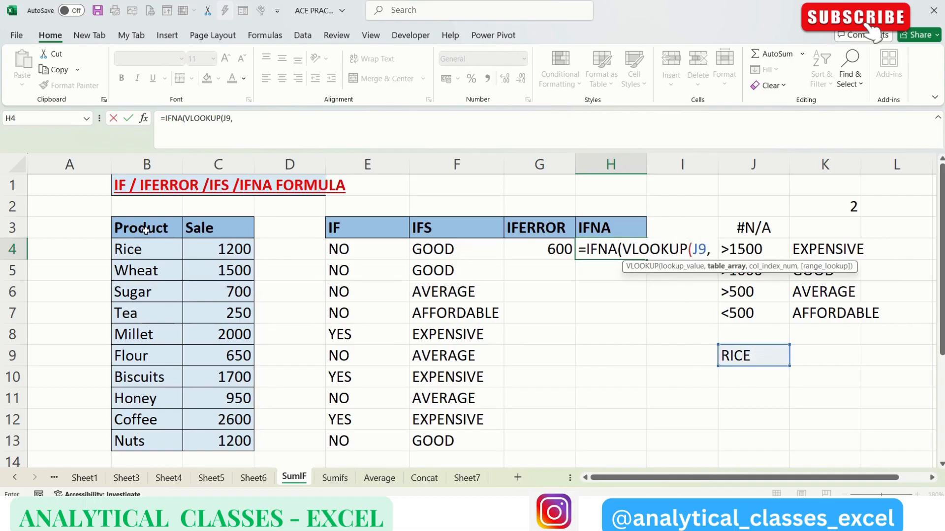
- Complete the H4 formula with table B3:C13, column 2, match type 0 and "NOT FOUND" as the #N/A value, and commit it
drag(150, 228, 242, 436)
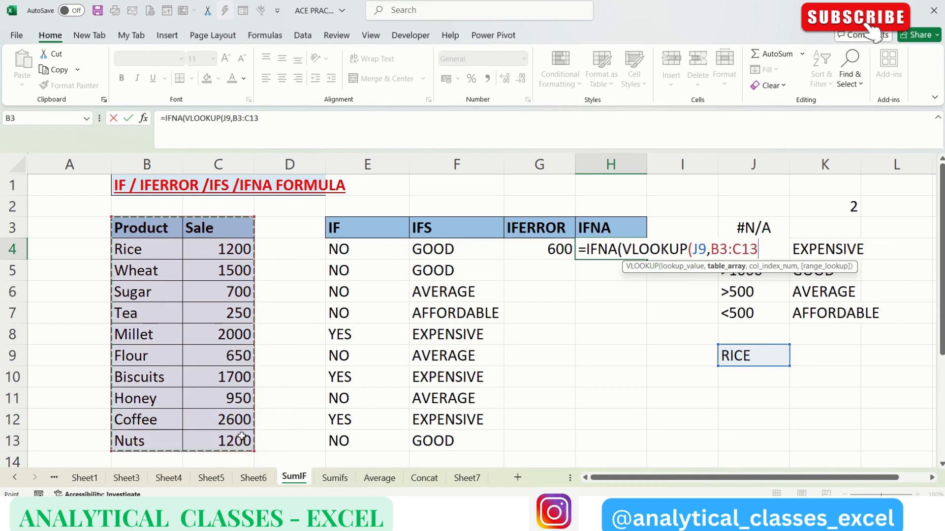
text(,)
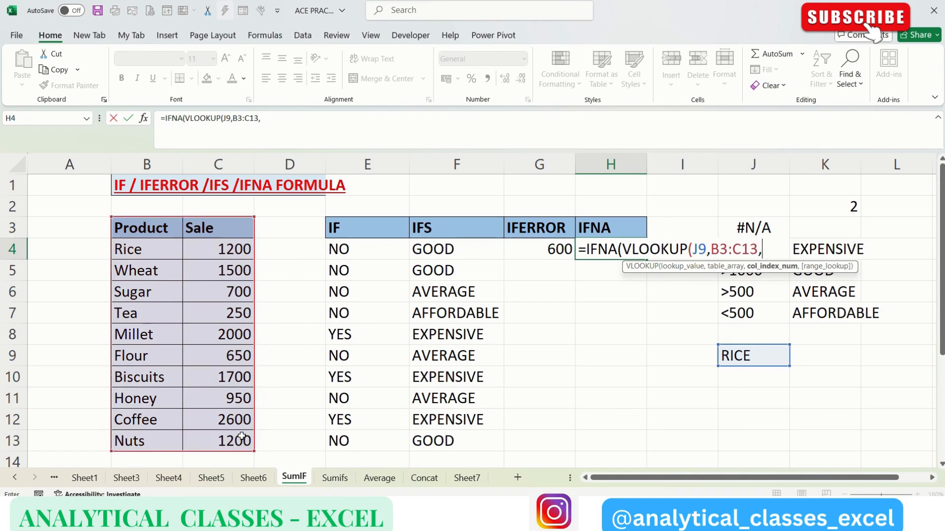
text(2,)
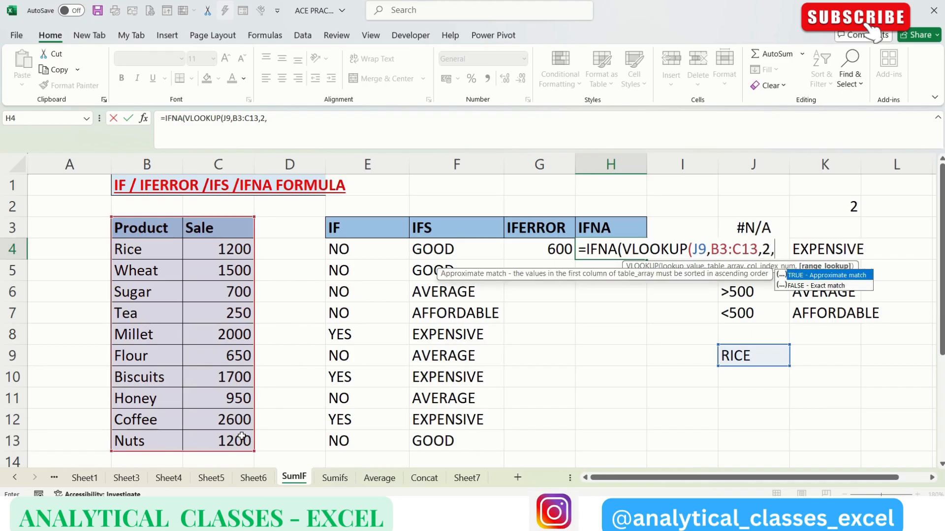
text(0))
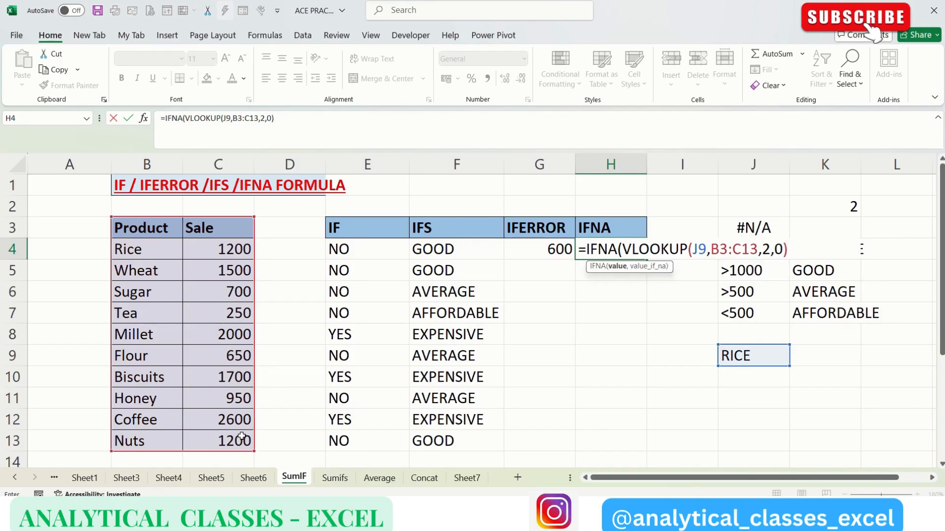
text(,"NOT FOUN)
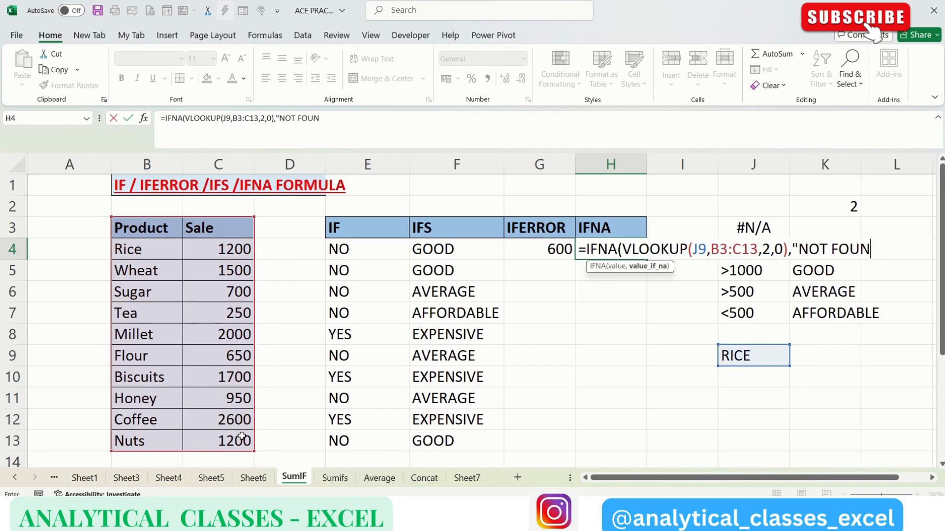
text(D"))
key(ctrl+Return)
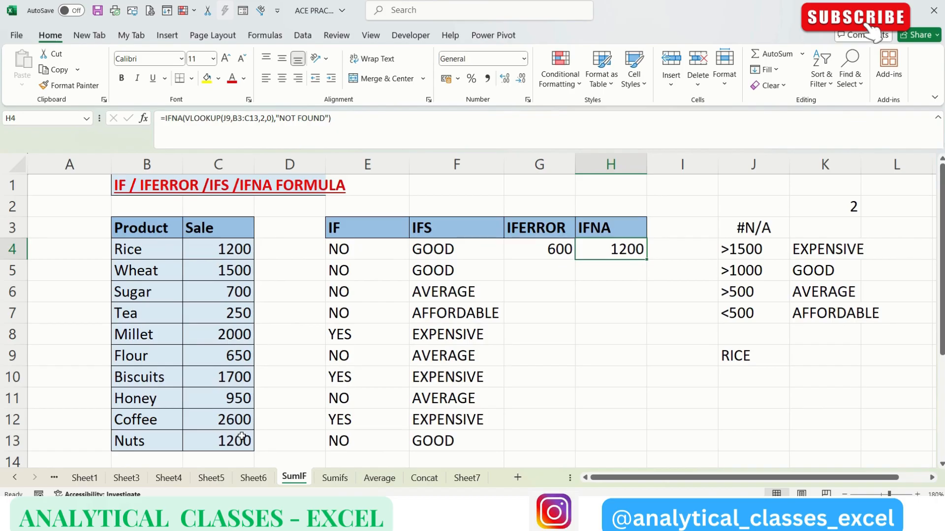
- Change the lookup product in J9 to Tea to test the IFNA formula
key(Down)
key(Down)
key(Down)
key(Down)
key(Down)
key(Right)
key(Right)
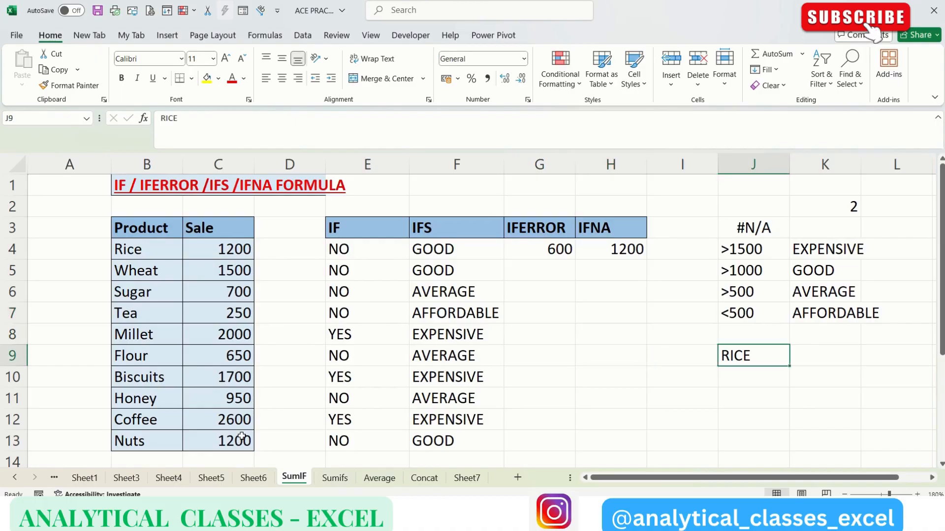
text(A)
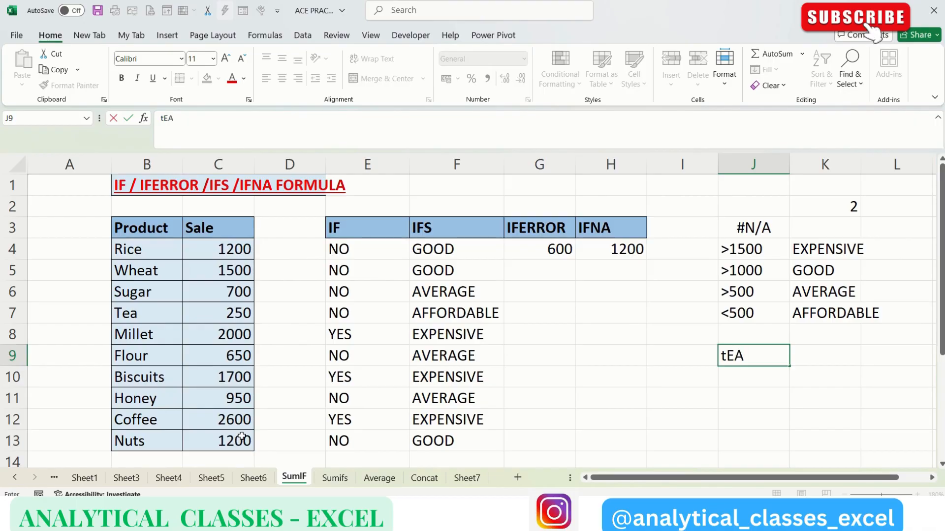
key(BackSpace)
key(BackSpace)
key(BackSpace)
text(Tea)
key(Return)
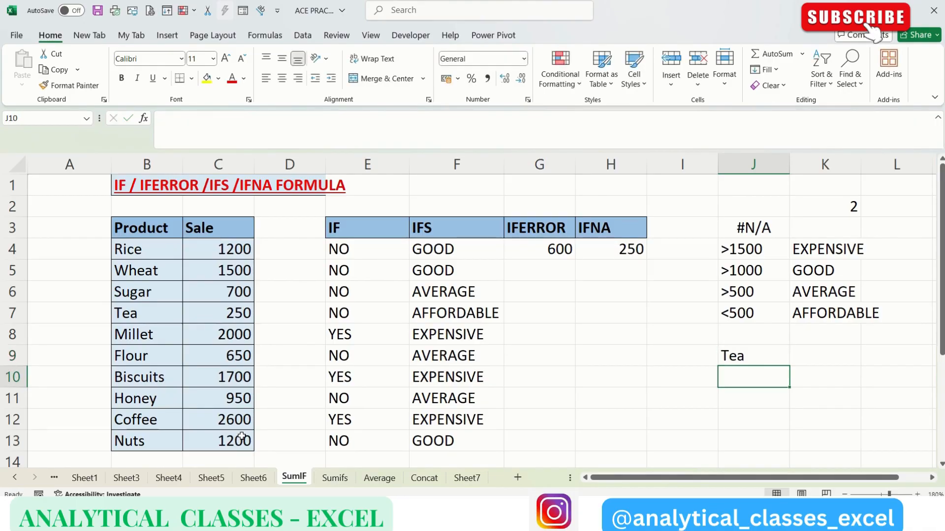
- Replace the lookup product in J9 with Cake, which is missing from the product table
key(Up)
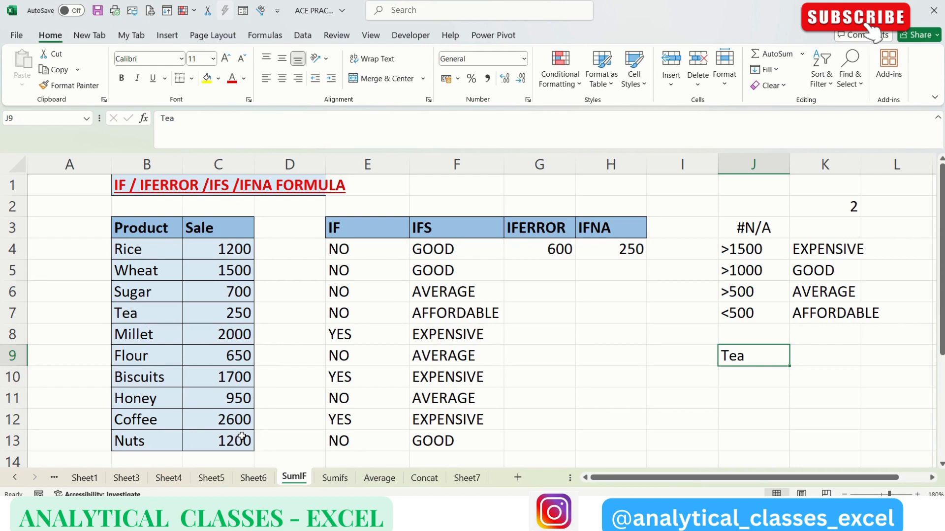
text(Cake)
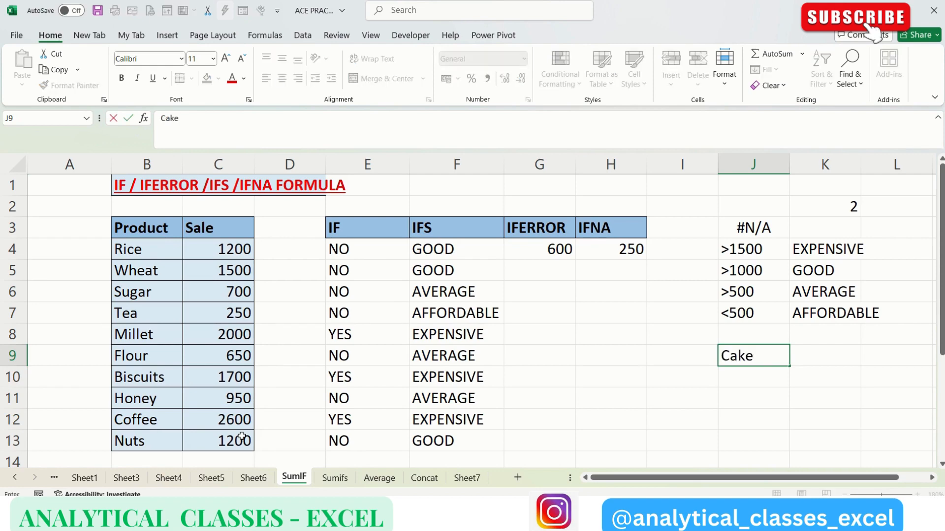
key(Return)
- Set the lookup product in J9 to Nuts
key(Up)
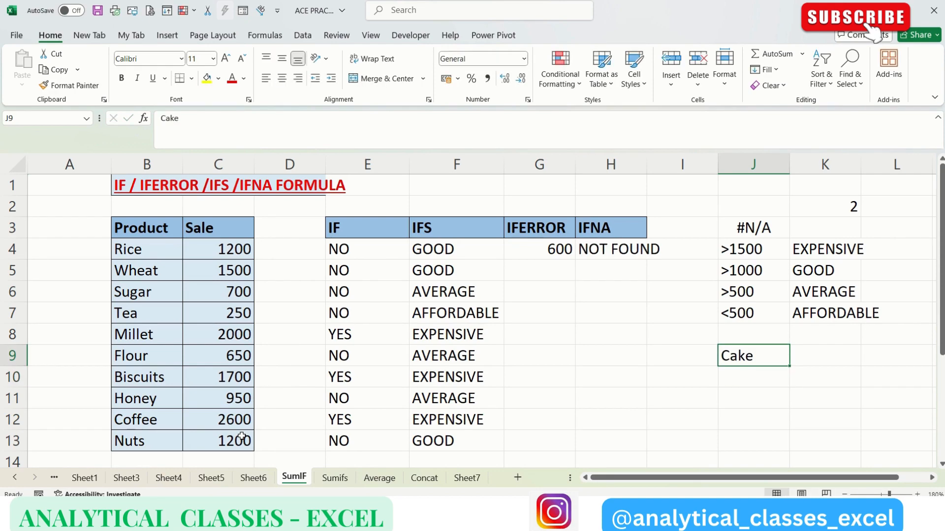
text(Nuts)
key(Return)
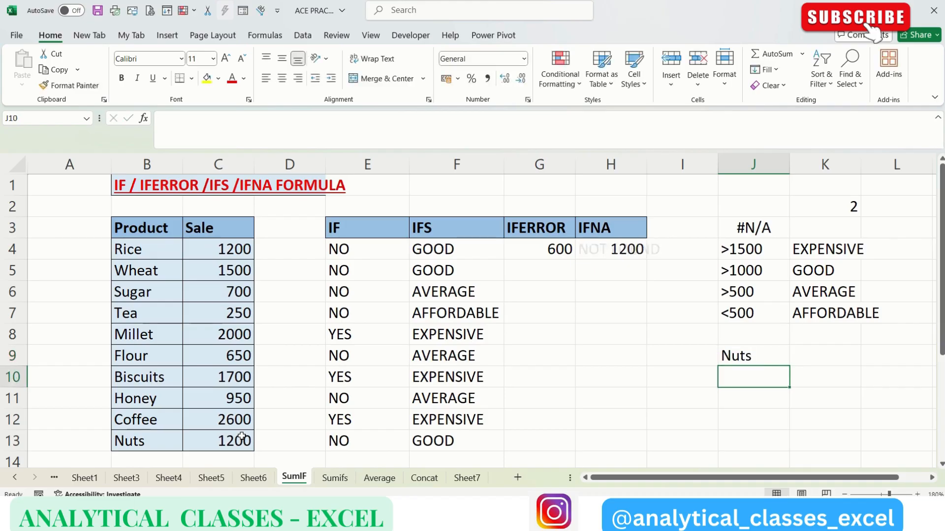